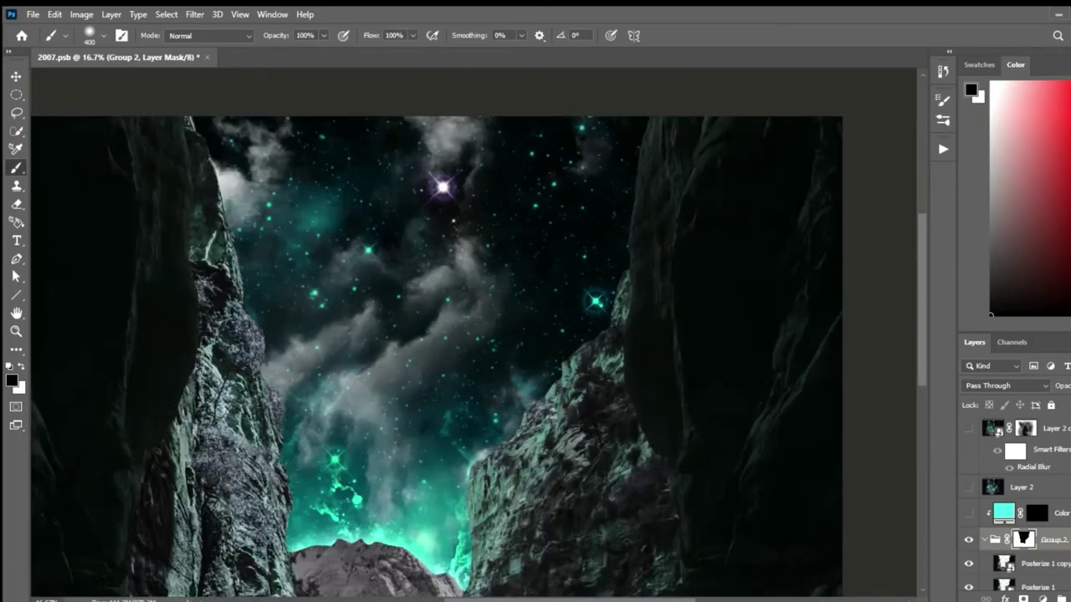
# Zoom in on the canyon, pick a light paint colour and switch to the Brush tool.
pyautogui.hotkey('ctrl', '+')
pyautogui.hotkey('ctrl', '+')
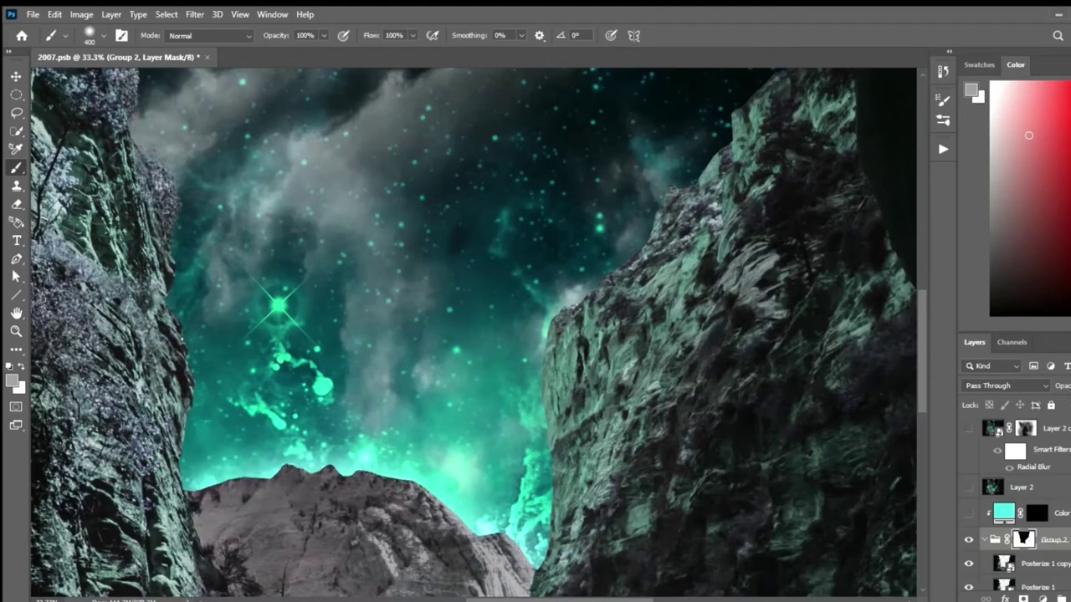
pyautogui.click(1028, 135)
pyautogui.press('b')
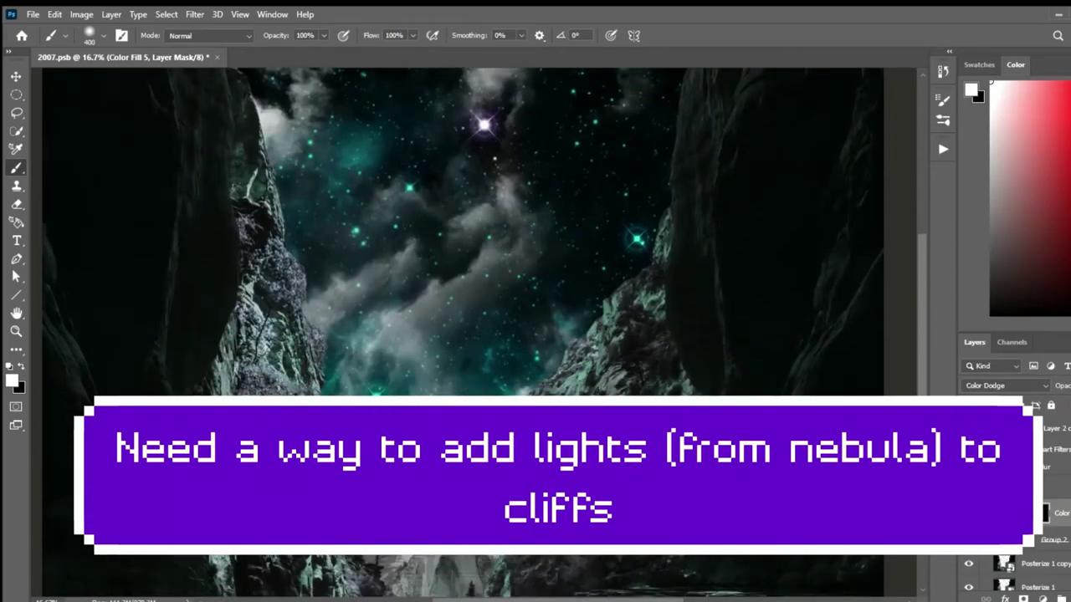
# Undo the first stroke, then paint teal glow down the right cliff's inner edge with a smaller brush.
pyautogui.moveTo(855, 207); pyautogui.dragTo(816, 321)
pyautogui.hotkey('ctrl', 'z')
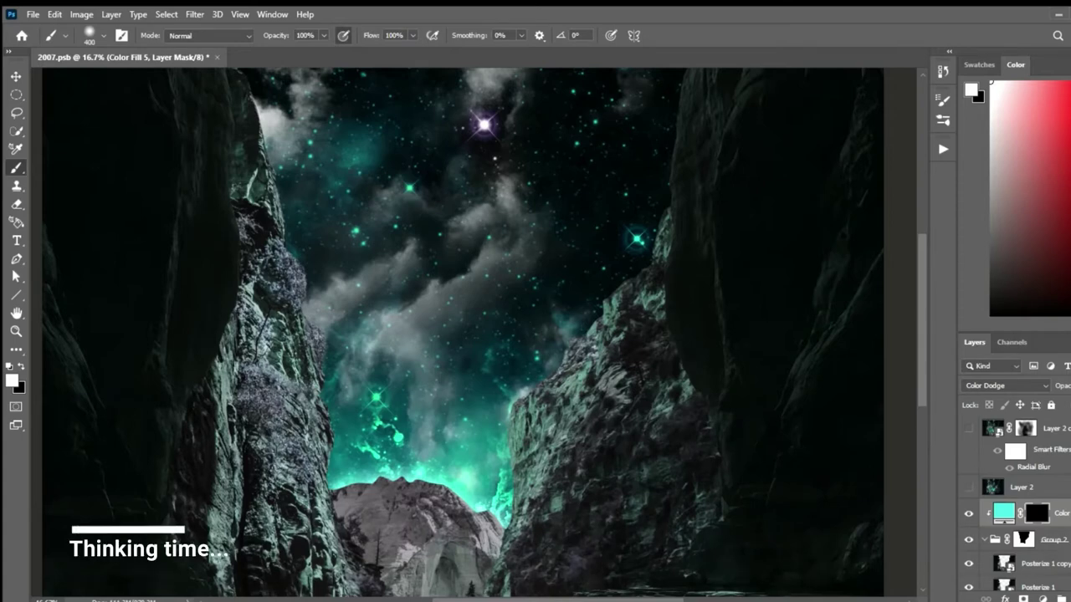
pyautogui.scroll(2, 460, 334)
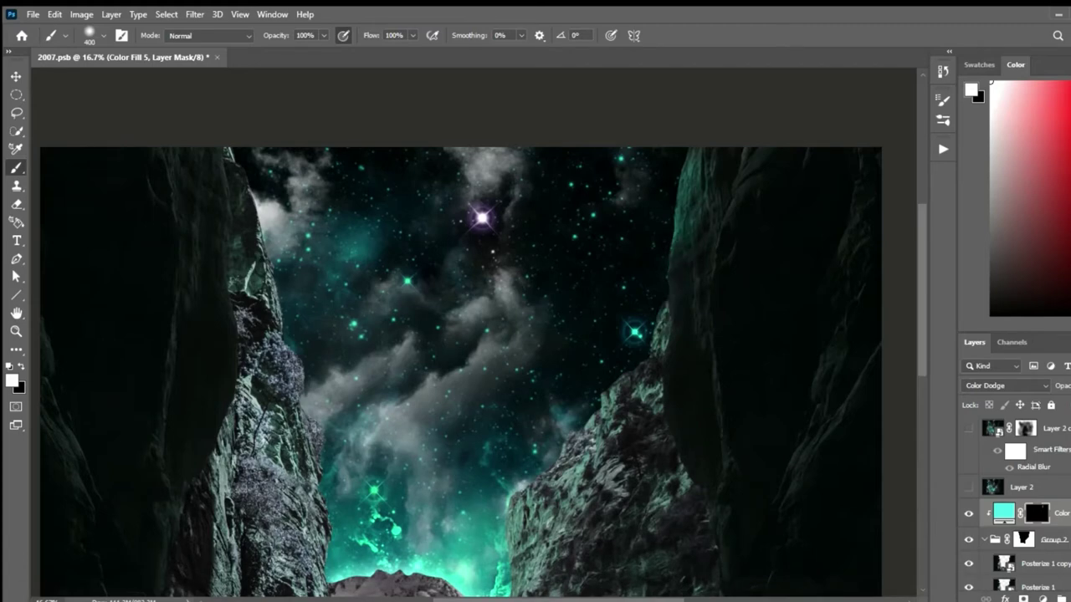
pyautogui.press('[')
pyautogui.press('[')
pyautogui.moveTo(691, 251); pyautogui.dragTo(696, 327)
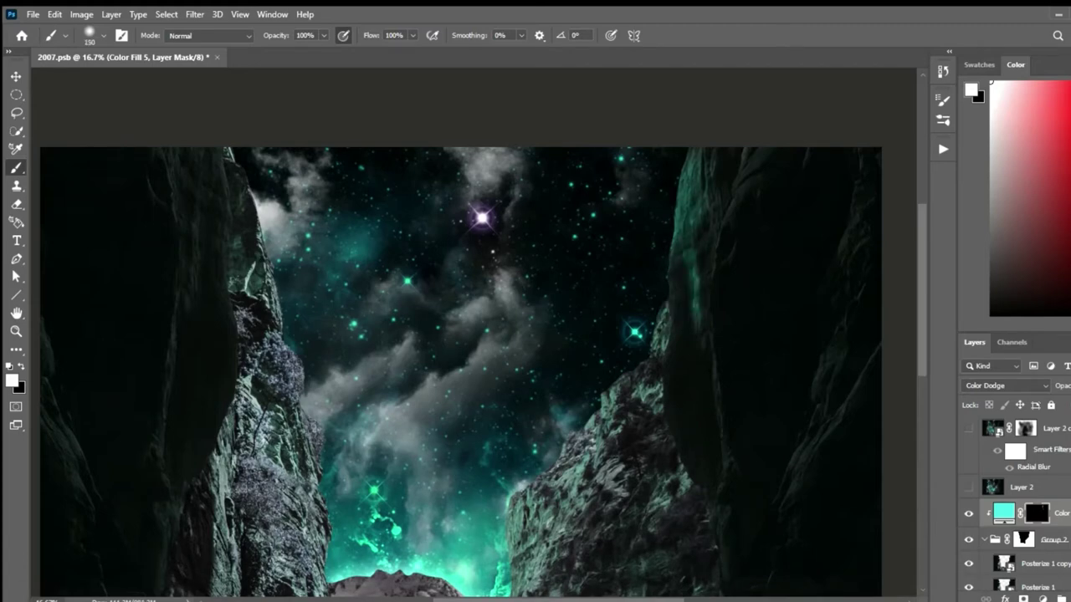
pyautogui.moveTo(743, 151); pyautogui.dragTo(715, 167)
pyautogui.moveTo(711, 357); pyautogui.dragTo(727, 490)
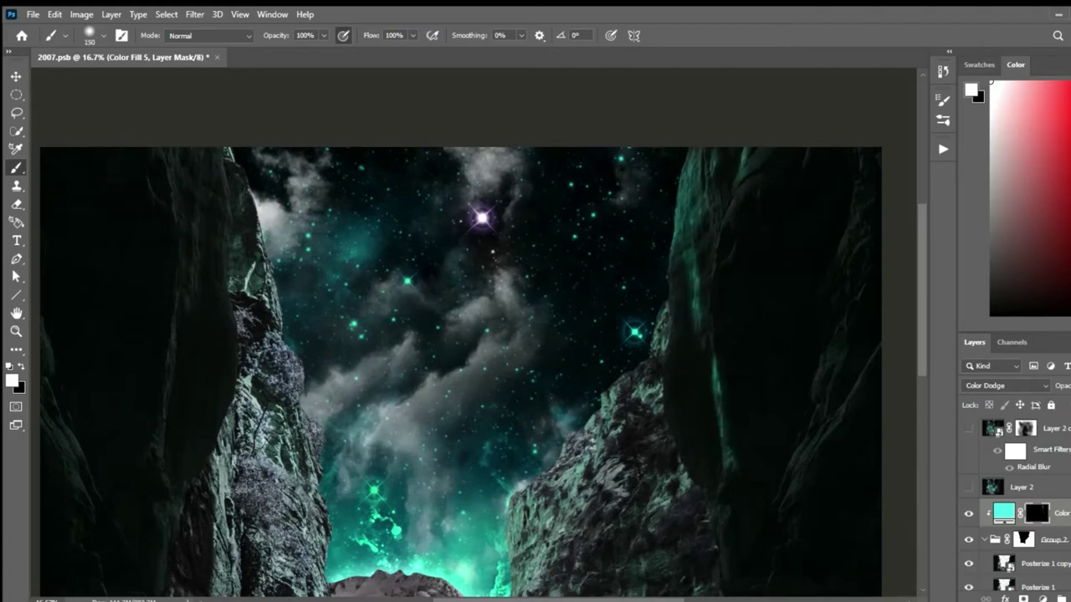
# Resize the brush and light up the right cliff's top with extra teal glow.
pyautogui.press('[')
pyautogui.press('[')
pyautogui.press('[')
pyautogui.press(']')
pyautogui.press(']')
pyautogui.moveTo(762, 154); pyautogui.dragTo(745, 173)
pyautogui.moveTo(733, 246); pyautogui.dragTo(691, 309)
pyautogui.click(804, 157)
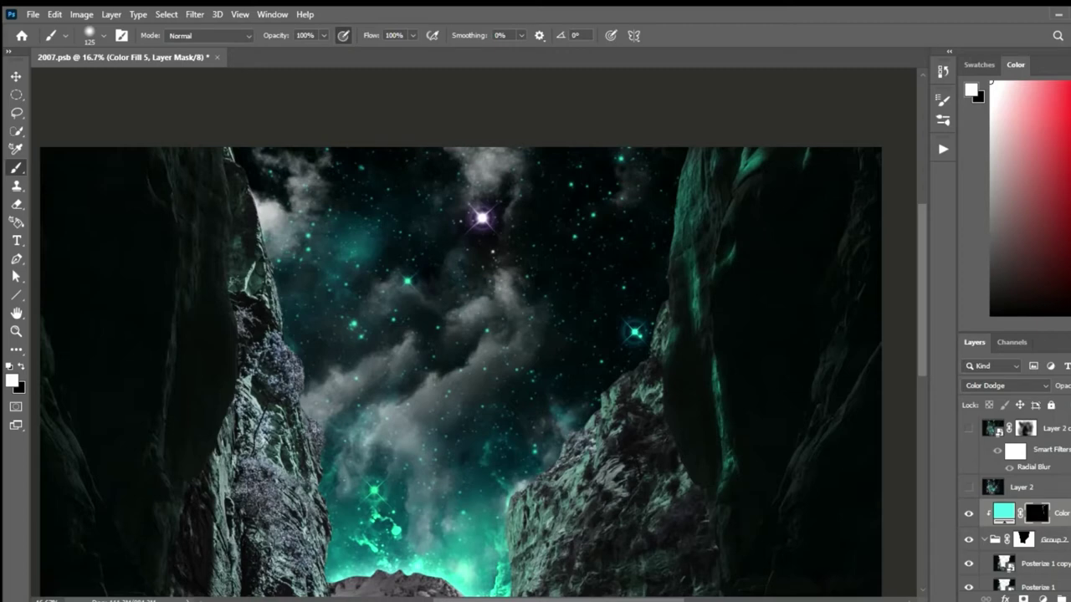
# Zoom in on the left cliff and paint a thin teal rim down its edge.
pyautogui.hotkey('ctrl', '+')
pyautogui.scroll(3, 481, 335)
pyautogui.hscroll(-5, 481, 334)
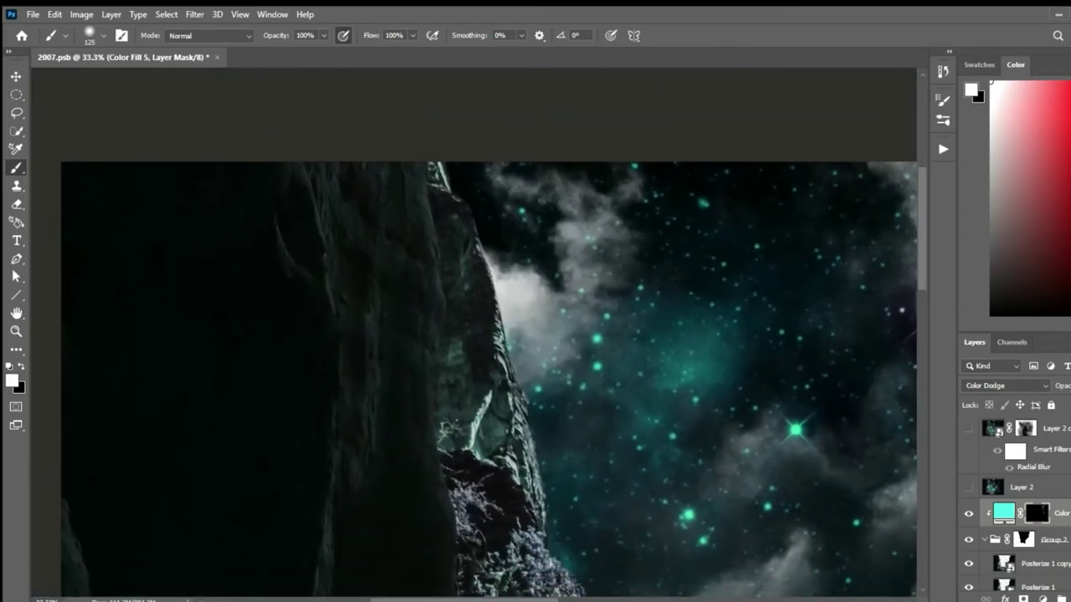
pyautogui.press('[')
pyautogui.press('[')
pyautogui.press('[')
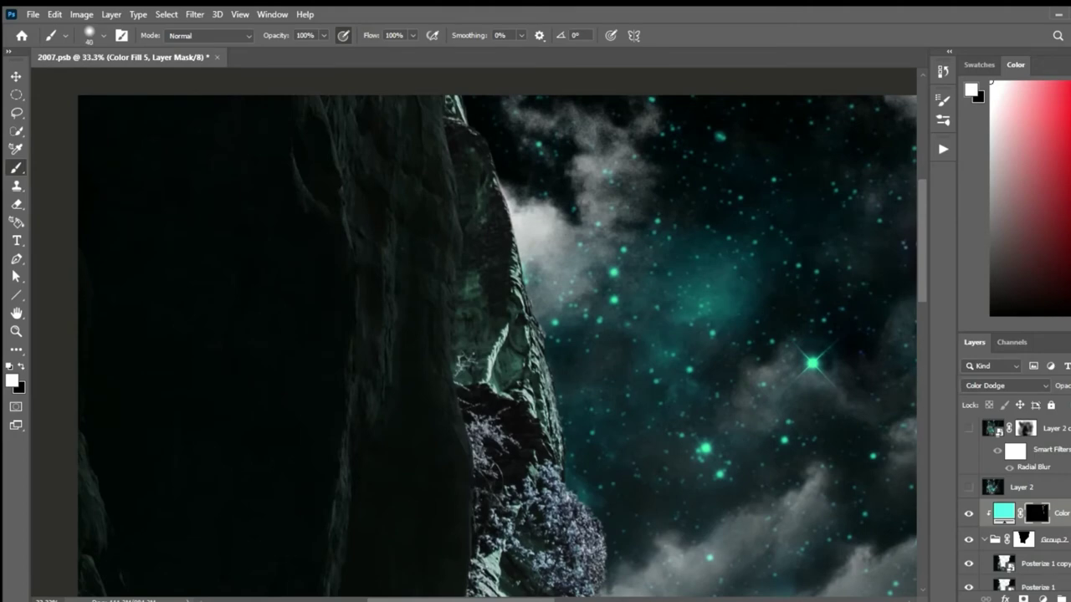
pyautogui.moveTo(316, 97)
pyautogui.mouseDown()
pyautogui.moveTo(359, 311)
pyautogui.moveTo(335, 536)
pyautogui.mouseUp()
pyautogui.scroll(-5, 335, 468)
pyautogui.moveTo(345, 352); pyautogui.dragTo(333, 451)
pyautogui.moveTo(338, 401); pyautogui.dragTo(321, 554)
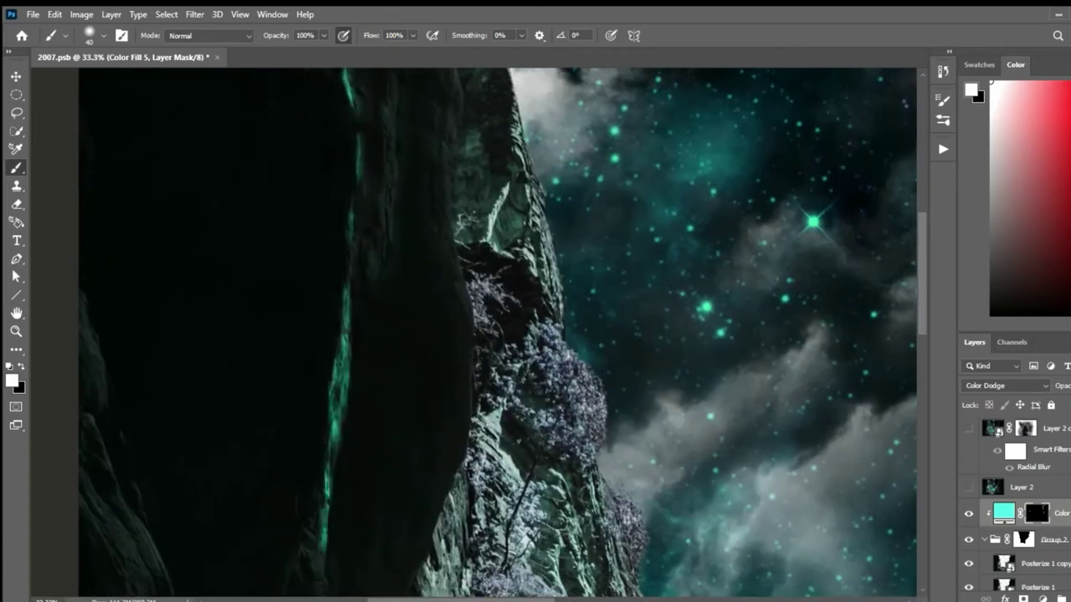
# Continue the teal rim lower down the left cliff and brighten spots along it.
pyautogui.scroll(-5, 334, 468)
pyautogui.moveTo(343, 403)
pyautogui.mouseDown()
pyautogui.moveTo(303, 452)
pyautogui.moveTo(315, 427)
pyautogui.mouseUp()
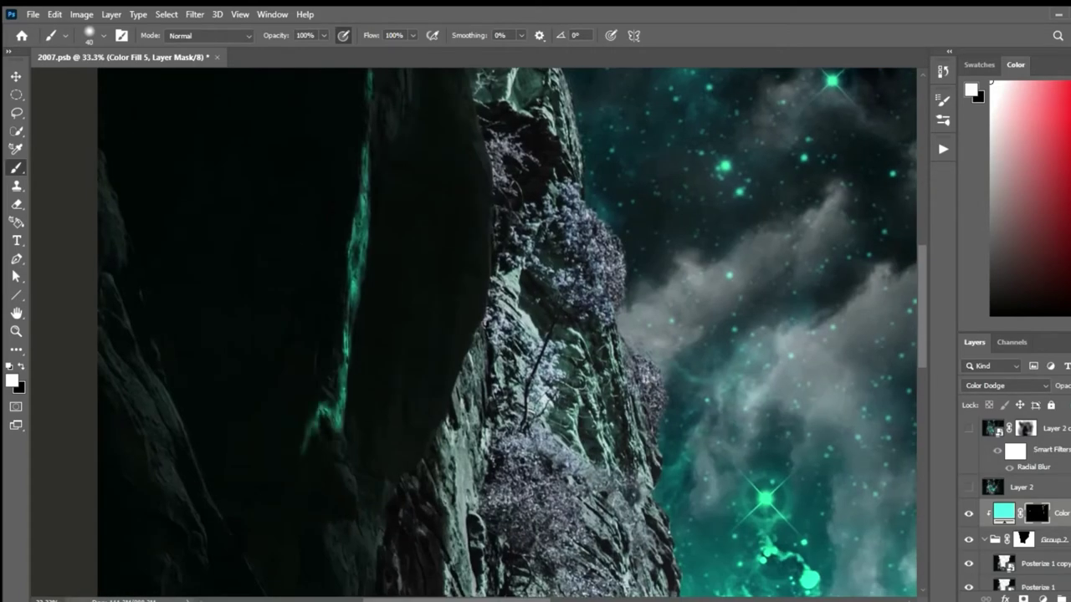
pyautogui.moveTo(336, 378)
pyautogui.mouseDown()
pyautogui.moveTo(322, 400)
pyautogui.moveTo(350, 298)
pyautogui.mouseUp()
pyautogui.moveTo(350, 346); pyautogui.dragTo(345, 282)
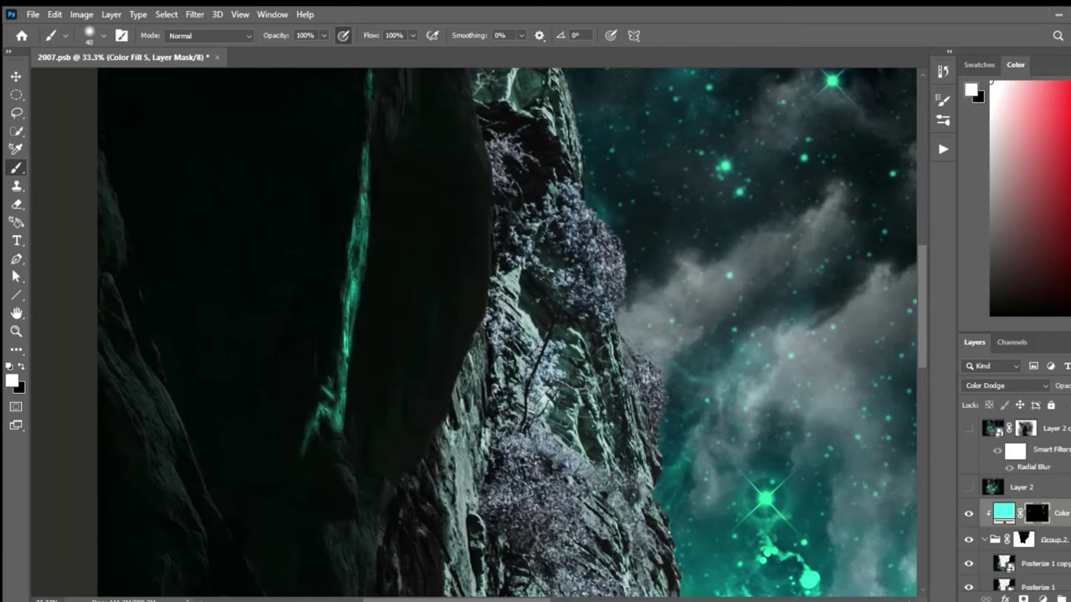
pyautogui.moveTo(343, 433)
pyautogui.mouseDown()
pyautogui.moveTo(335, 458)
pyautogui.moveTo(355, 489)
pyautogui.moveTo(346, 375)
pyautogui.moveTo(345, 473)
pyautogui.moveTo(331, 462)
pyautogui.mouseUp()
# Paint wider glow near the cliff base with a larger brush, then zoom closer.
pyautogui.press(']')
pyautogui.press(']')
pyautogui.press(']')
pyautogui.moveTo(339, 502)
pyautogui.mouseDown()
pyautogui.moveTo(331, 573)
pyautogui.moveTo(359, 451)
pyautogui.moveTo(350, 562)
pyautogui.mouseUp()
pyautogui.moveTo(330, 423); pyautogui.dragTo(315, 518)
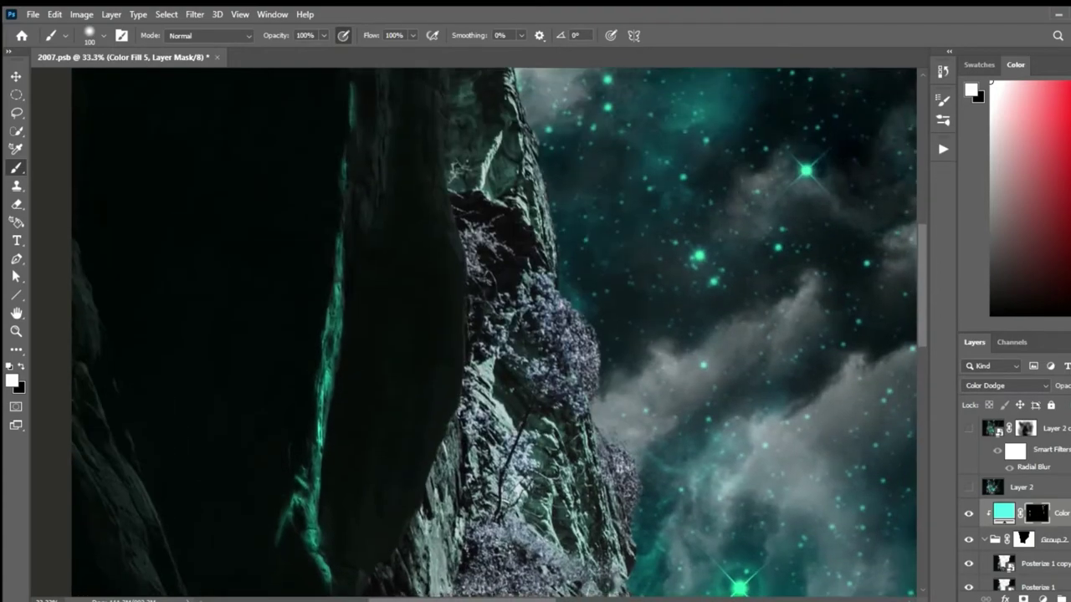
pyautogui.hotkey('ctrl', '+')
pyautogui.press('[')
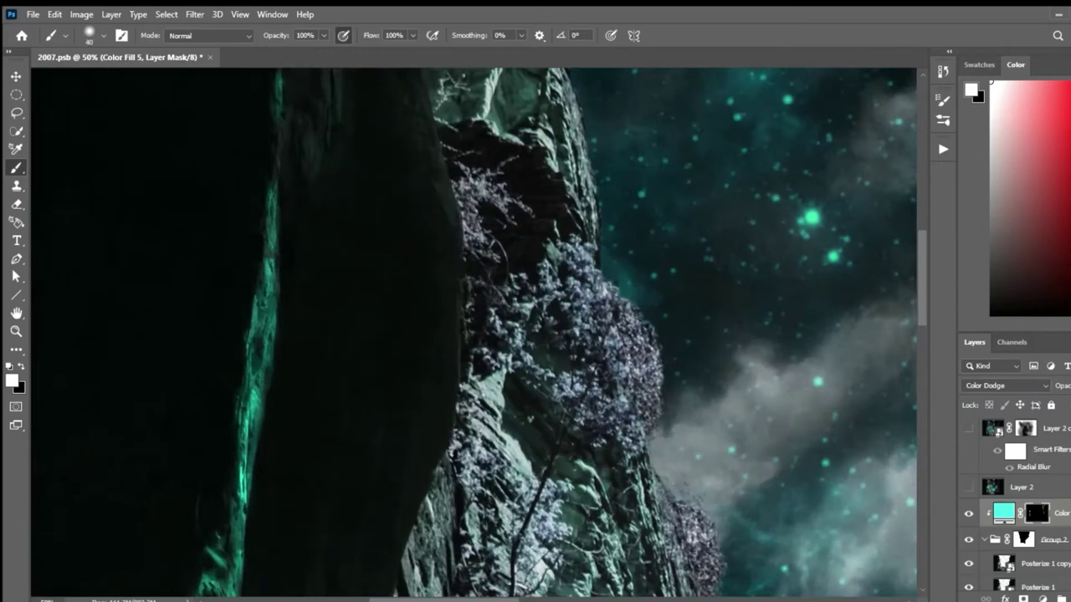
# Paint teal glow down the dark central rock edge and switch to a large soft brush tip.
pyautogui.moveTo(457, 301); pyautogui.dragTo(457, 388)
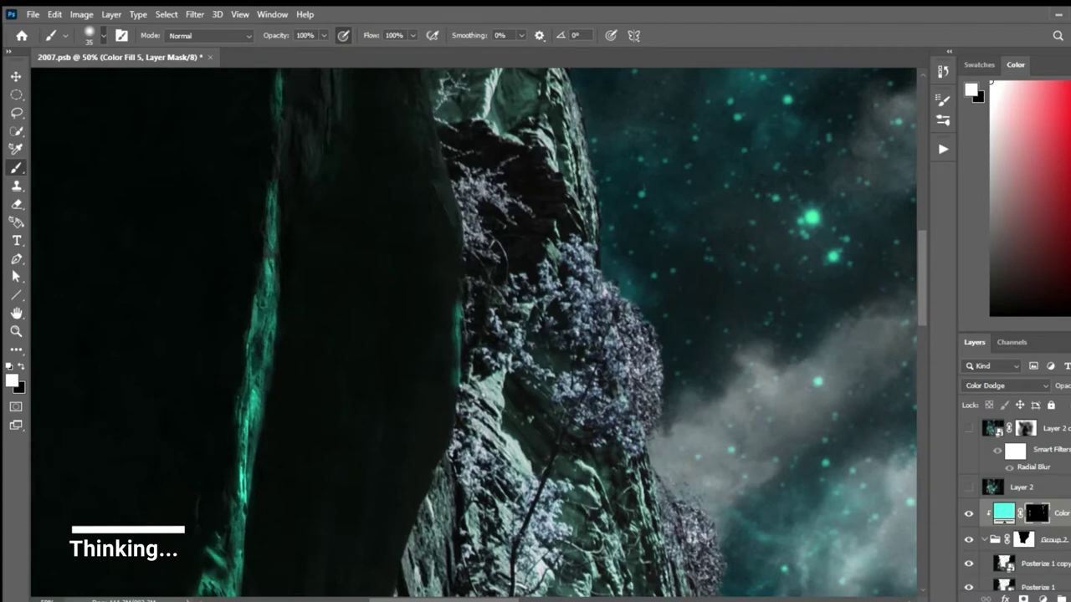
pyautogui.press('[')
pyautogui.press('[')
pyautogui.press('[')
pyautogui.press('.')
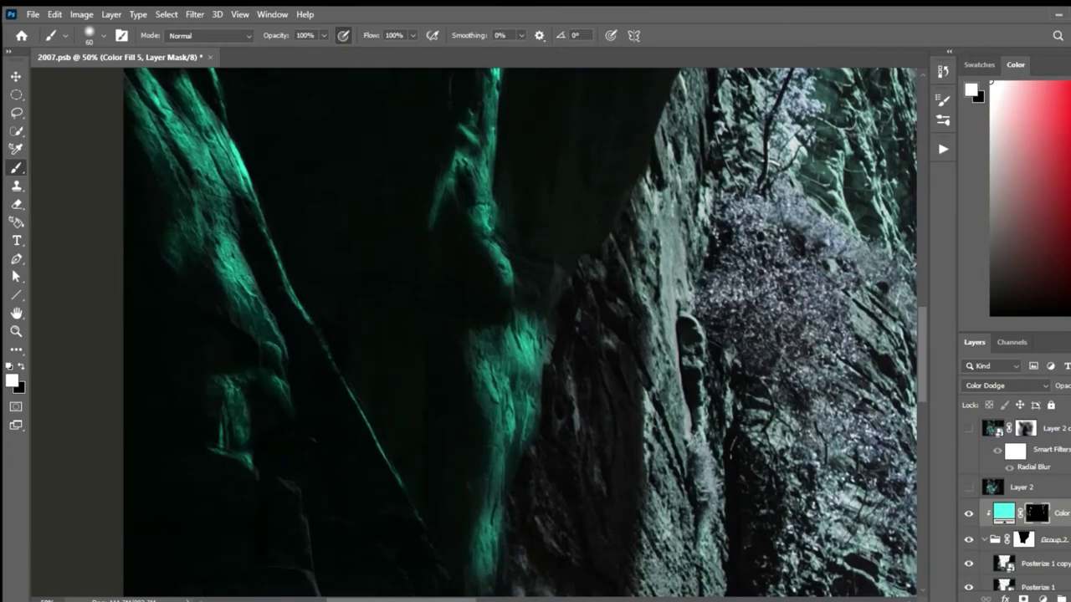
# Toggle between black and white and reveal brighter teal on the lower left rock.
pyautogui.press('x')
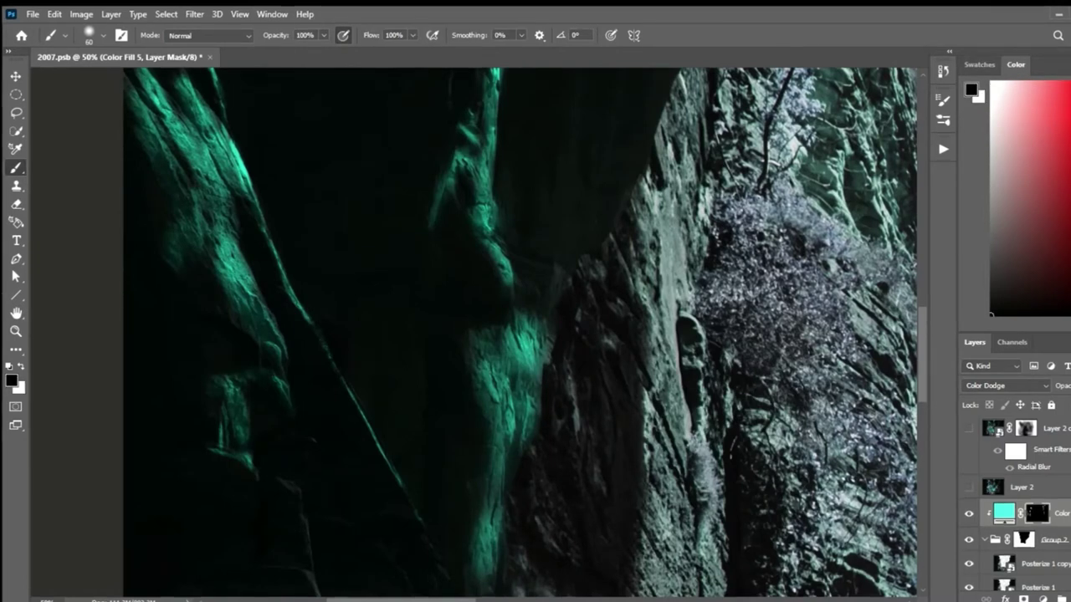
pyautogui.press('x')
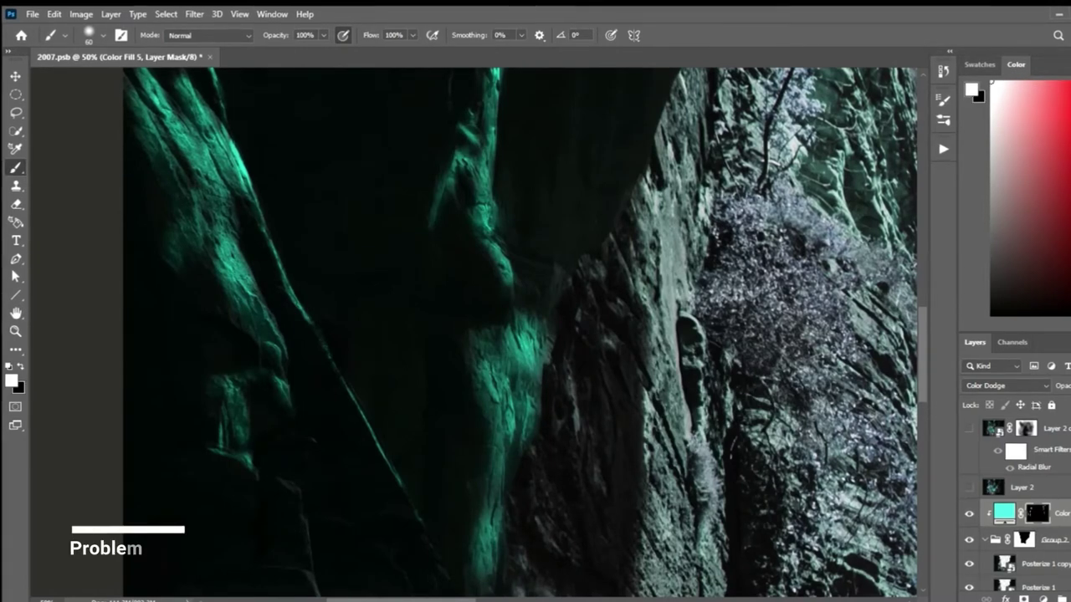
pyautogui.press('x')
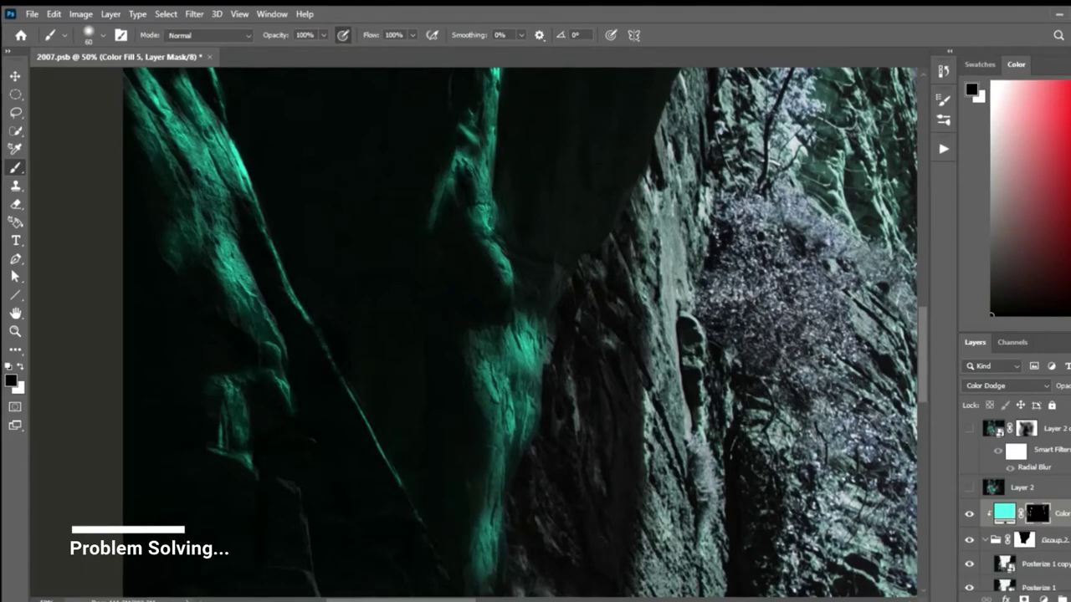
pyautogui.press('x')
pyautogui.moveTo(219, 383); pyautogui.dragTo(217, 450)
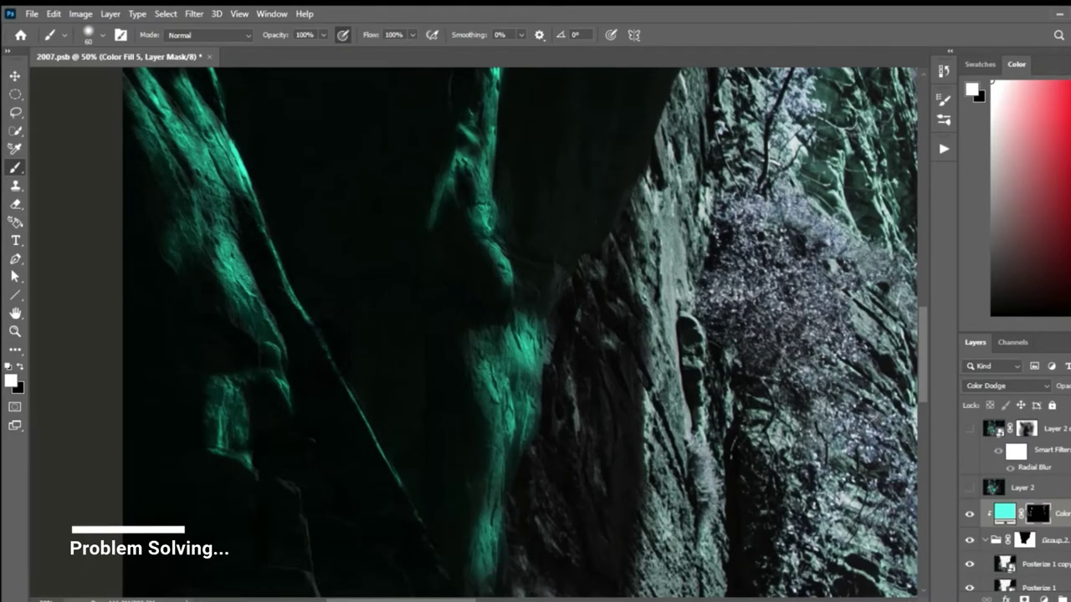
pyautogui.press('x')
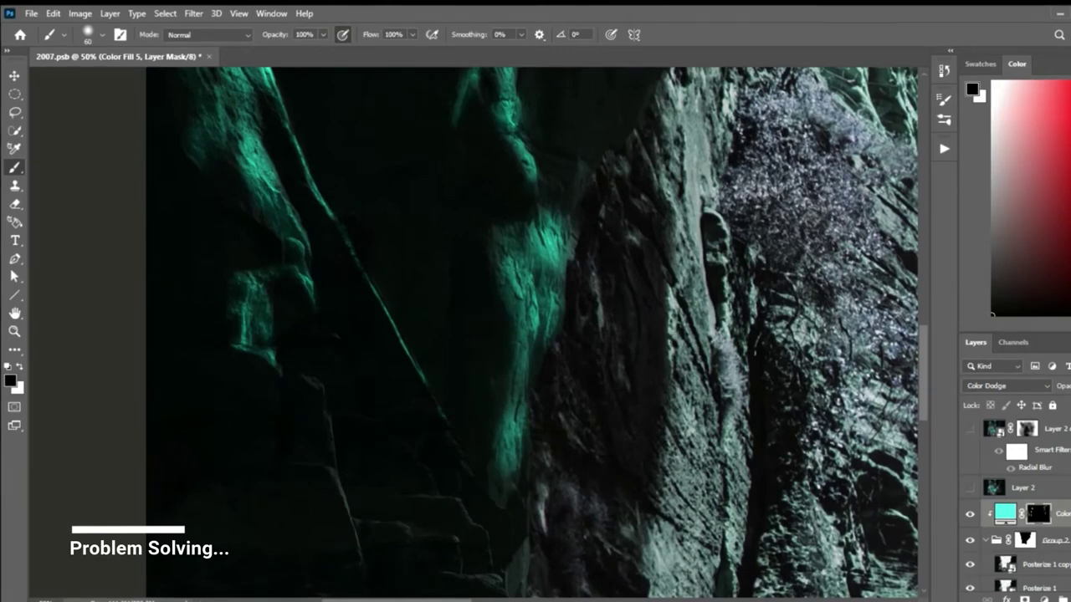
pyautogui.press('x')
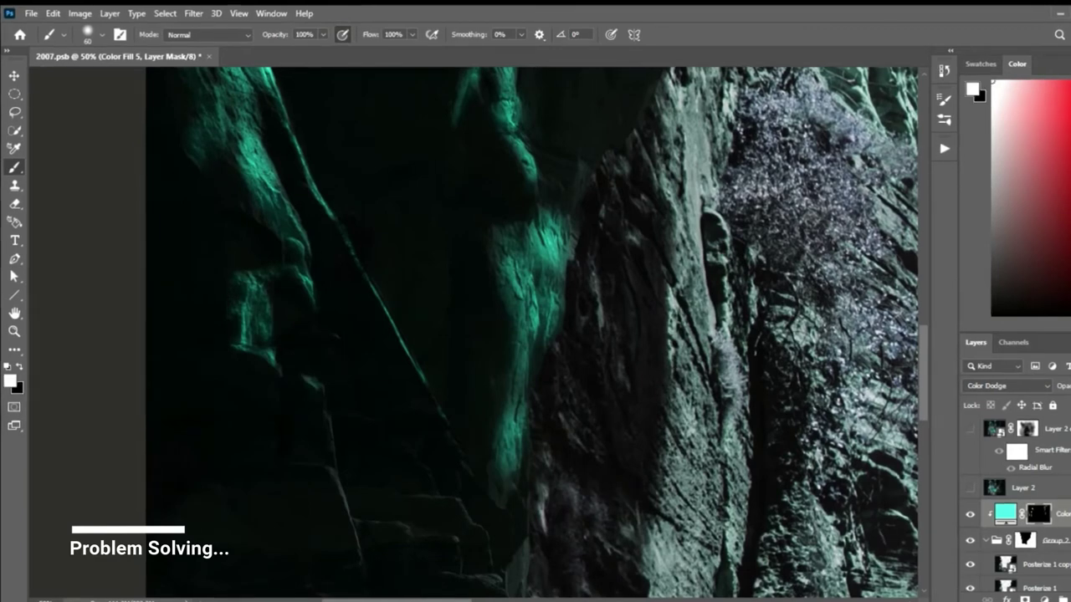
pyautogui.press('x')
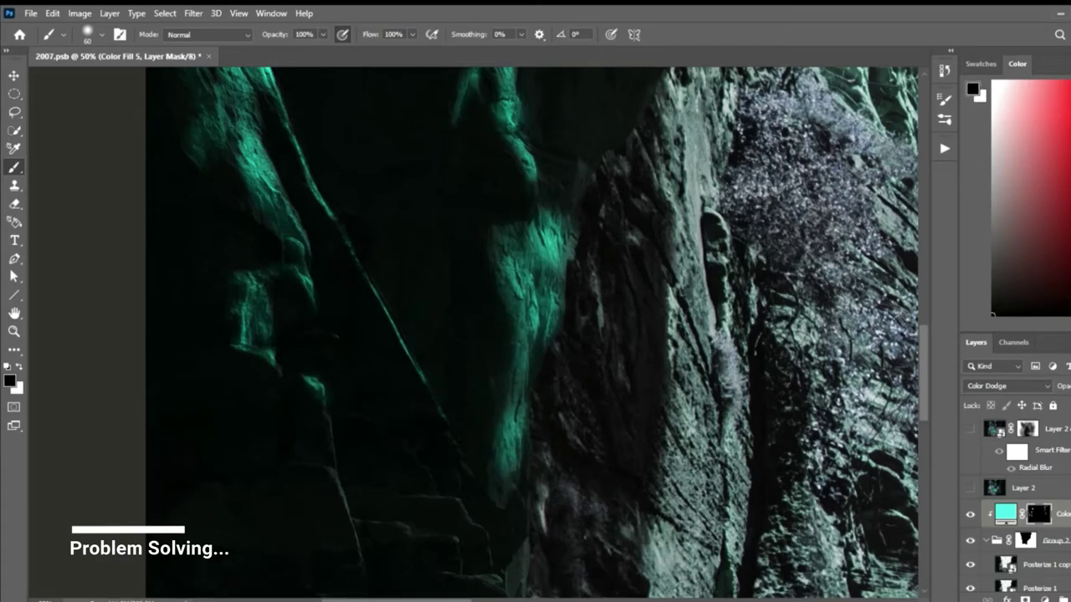
pyautogui.press('x')
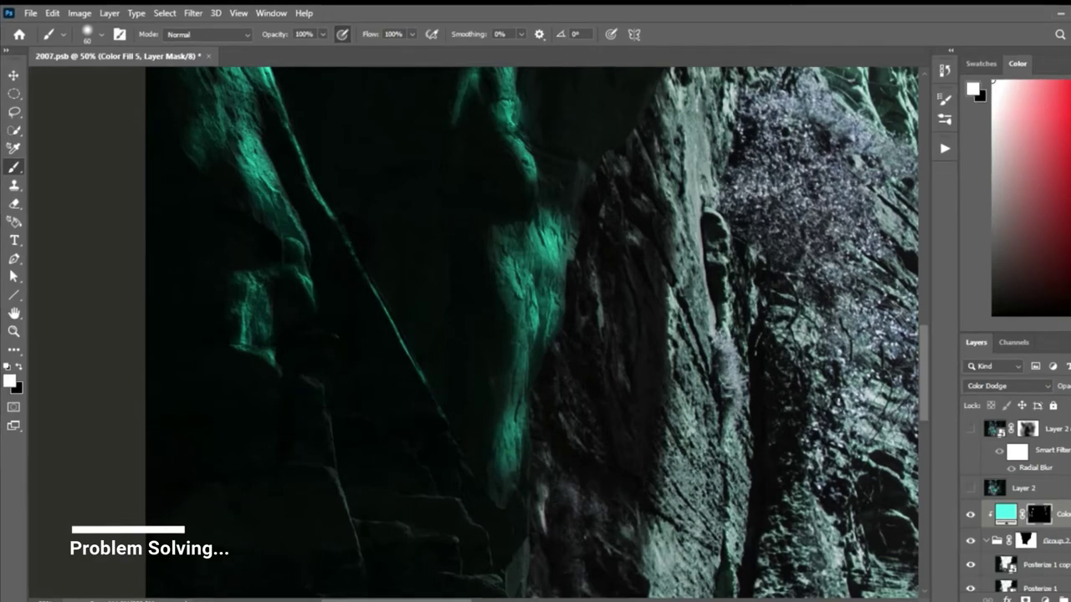
# Trace thin teal glow lines down the rock crack and along the ledge.
pyautogui.press('[')
pyautogui.press('[')
pyautogui.press('[')
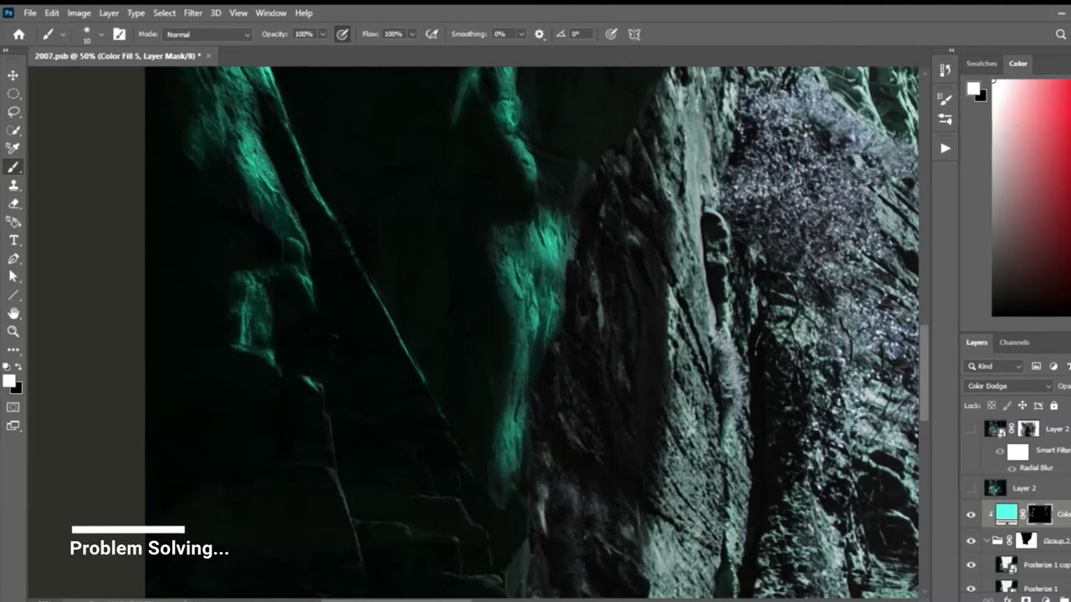
pyautogui.moveTo(330, 410); pyautogui.dragTo(334, 462)
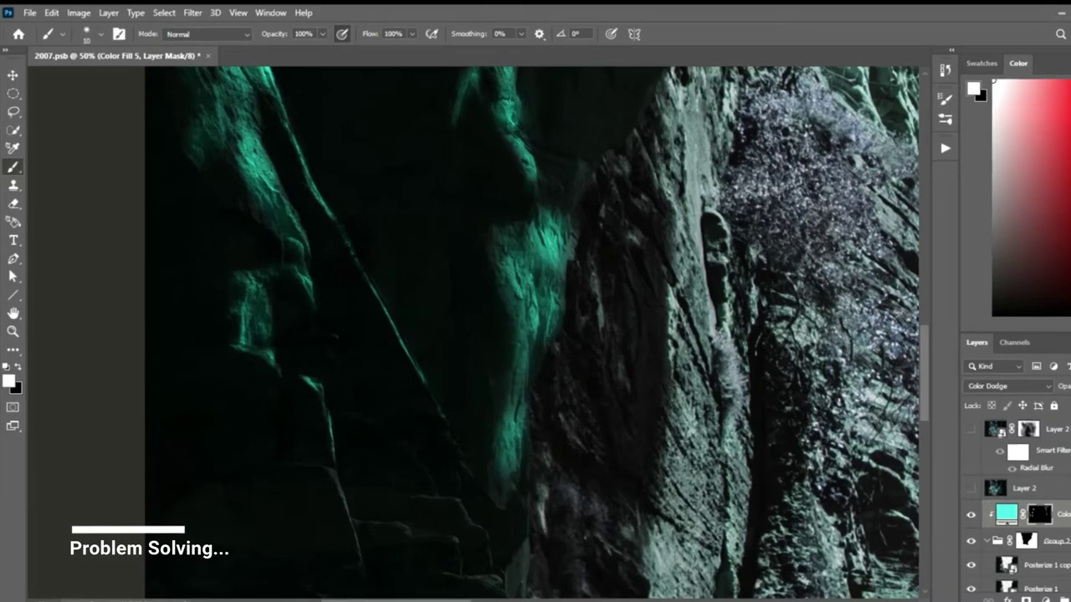
pyautogui.press(']')
pyautogui.press(']')
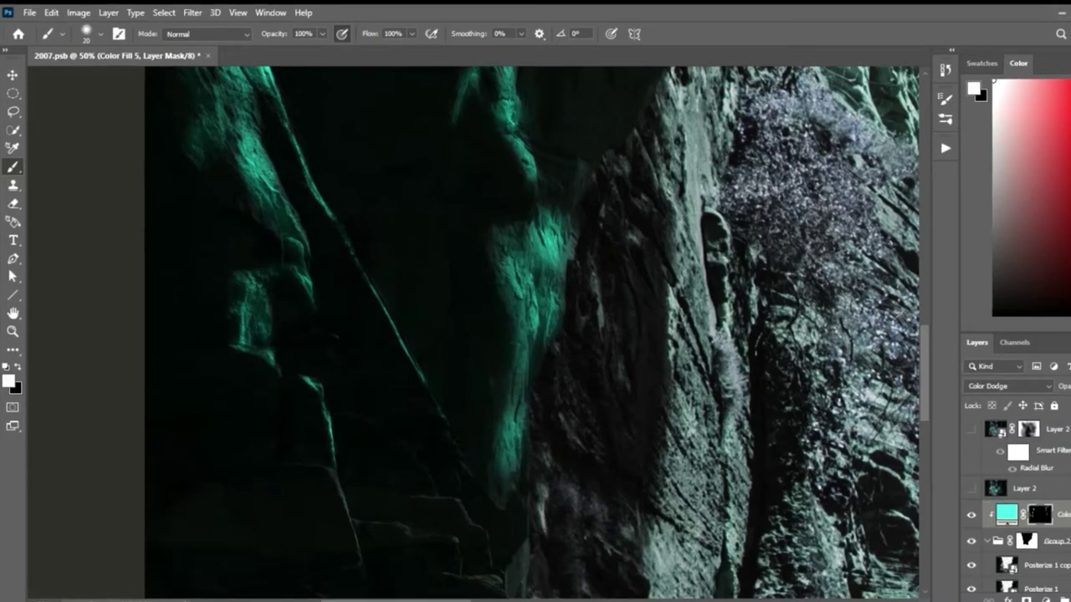
pyautogui.moveTo(313, 456)
pyautogui.mouseDown()
pyautogui.moveTo(331, 470)
pyautogui.moveTo(356, 541)
pyautogui.mouseUp()
pyautogui.moveTo(286, 463)
pyautogui.mouseDown()
pyautogui.moveTo(316, 463)
pyautogui.moveTo(284, 461)
pyautogui.mouseUp()
pyautogui.press('x')
pyautogui.press('x')
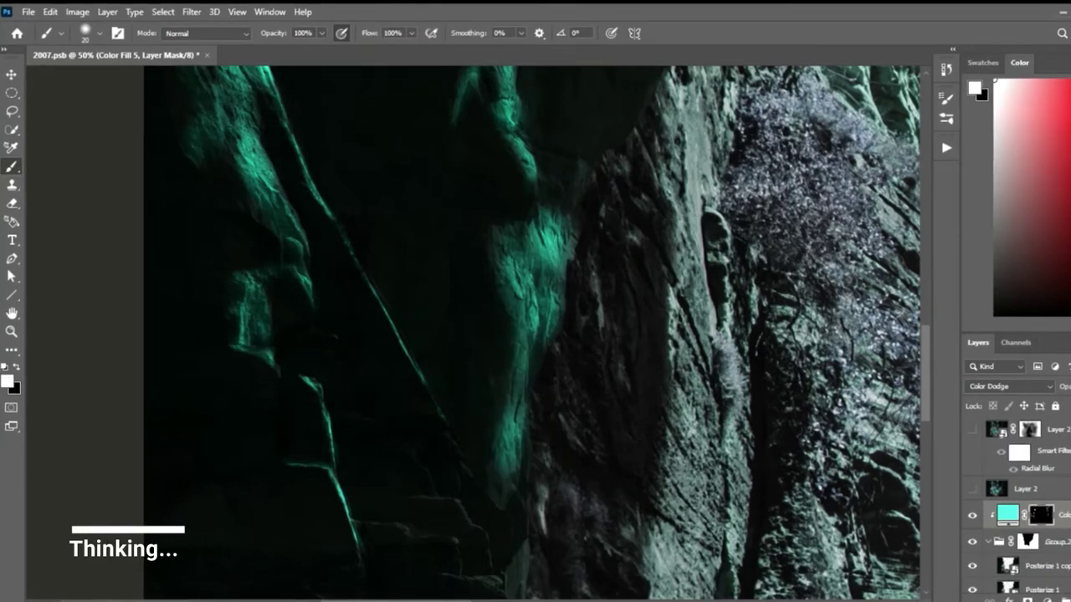
# Extend teal glow down the cliff edge and add a small streak on the rock edge.
pyautogui.press('[')
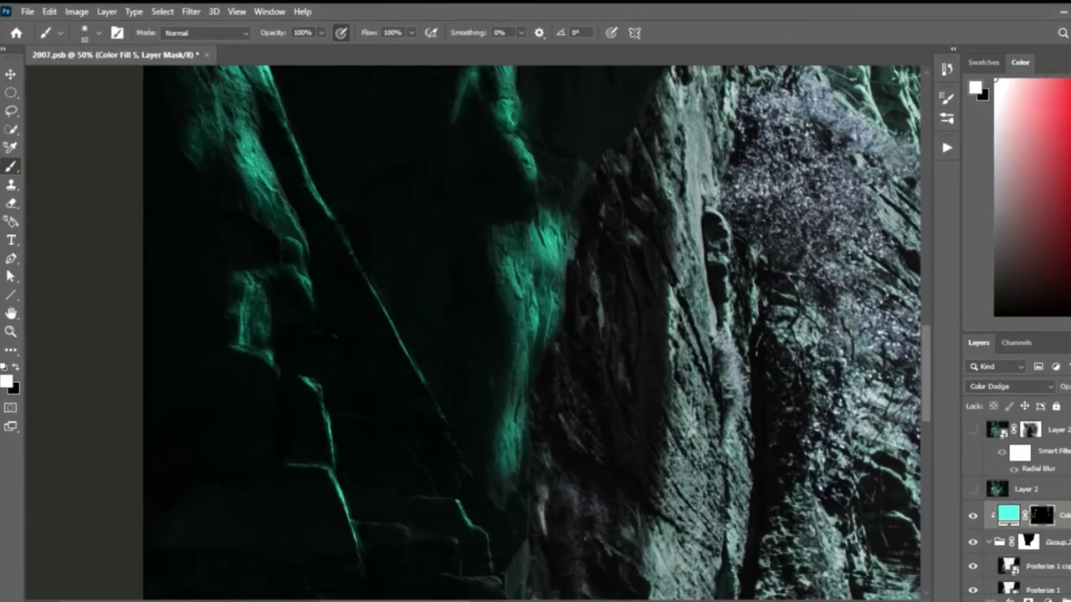
pyautogui.press('x')
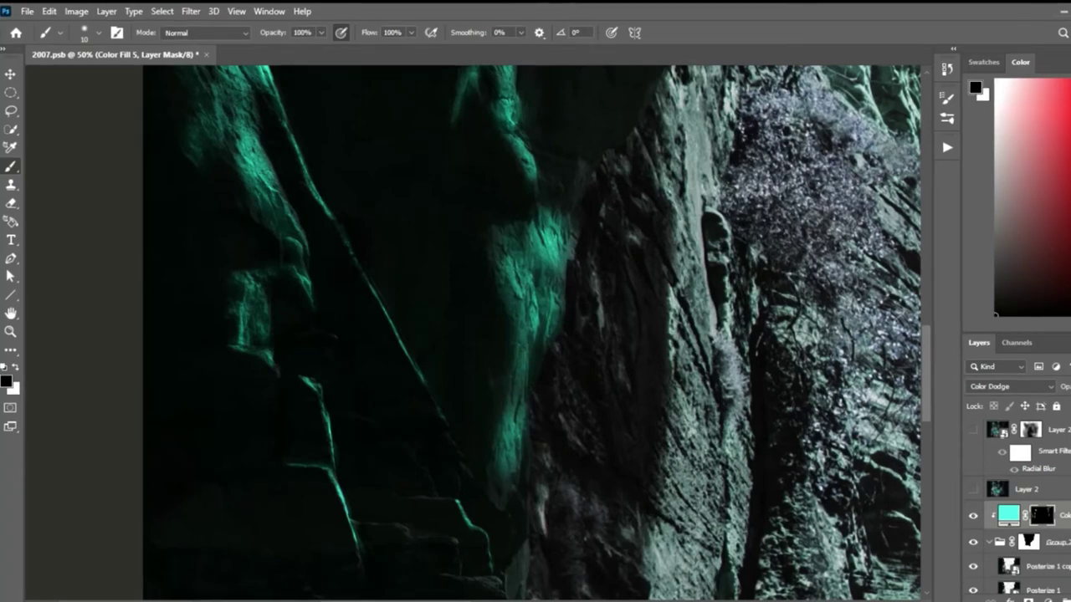
pyautogui.press('x')
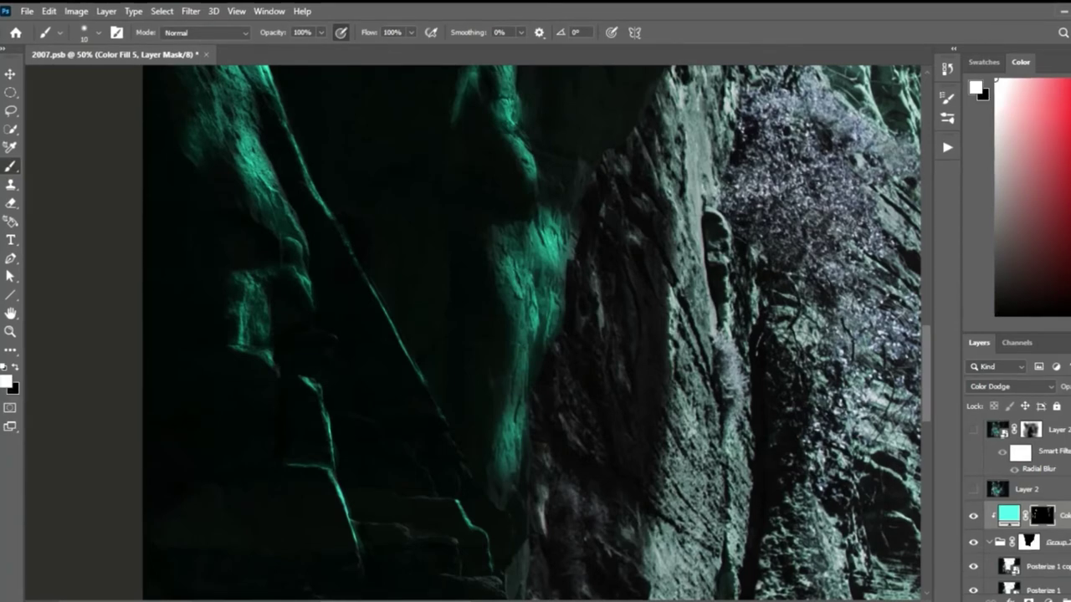
pyautogui.press(']')
pyautogui.press(']')
pyautogui.press(']')
pyautogui.moveTo(488, 477)
pyautogui.mouseDown()
pyautogui.moveTo(494, 497)
pyautogui.moveTo(510, 498)
pyautogui.mouseUp()
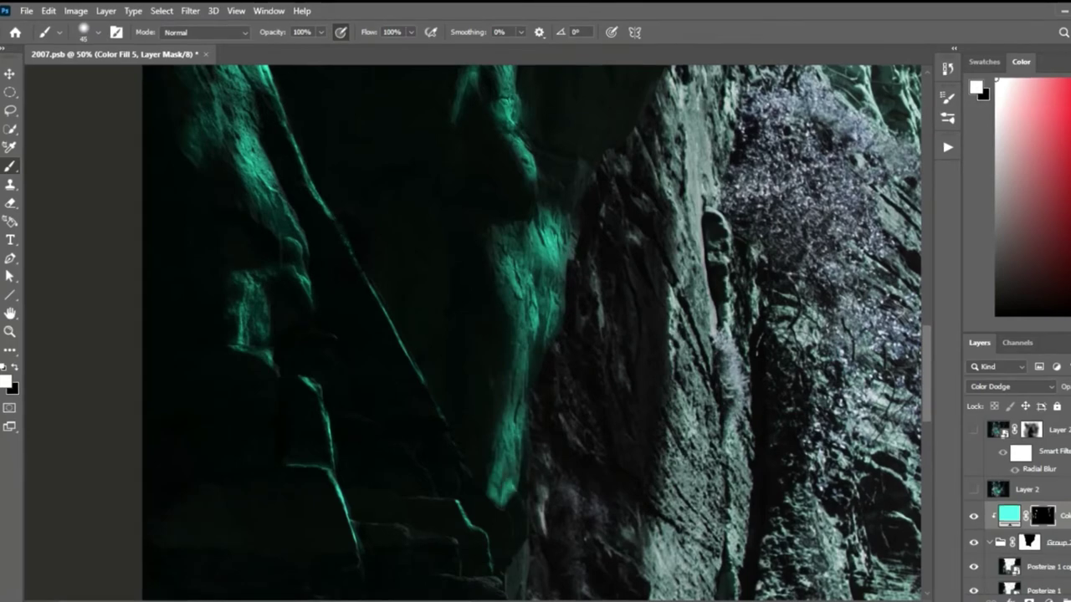
pyautogui.press('[')
pyautogui.press('[')
pyautogui.press('[')
pyautogui.moveTo(524, 548)
pyautogui.mouseDown()
pyautogui.moveTo(508, 577)
pyautogui.moveTo(525, 584)
pyautogui.moveTo(525, 477)
pyautogui.mouseUp()
# Brighten the cliff-edge glow and dab teal highlights along the rock ledge.
pyautogui.press(']')
pyautogui.press(']')
pyautogui.press(']')
pyautogui.moveTo(520, 514)
pyautogui.mouseDown()
pyautogui.moveTo(521, 490)
pyautogui.moveTo(527, 534)
pyautogui.moveTo(480, 500)
pyautogui.mouseUp()
pyautogui.press('[')
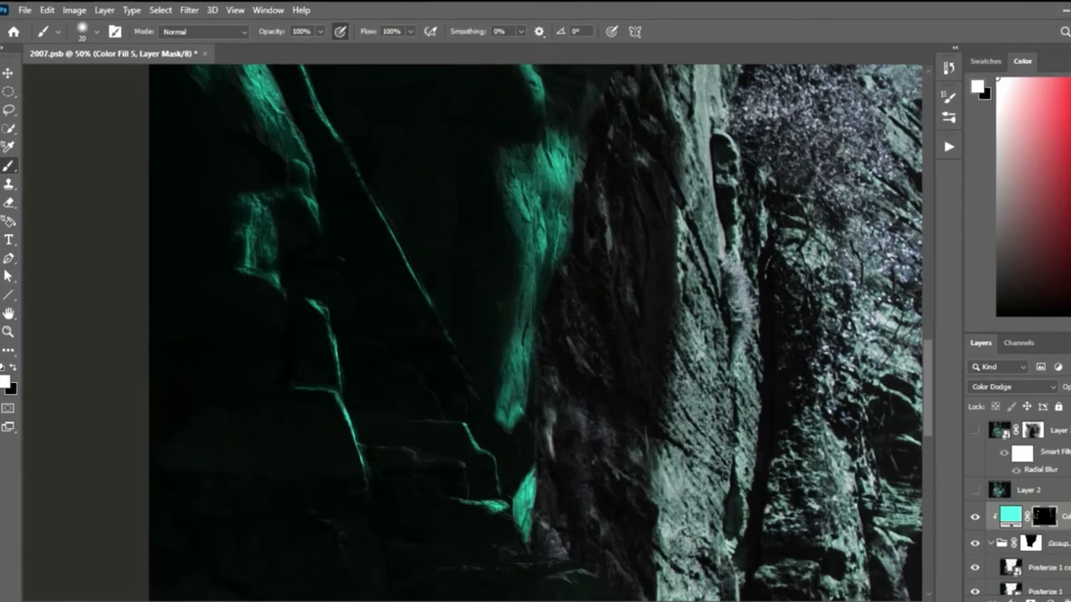
pyautogui.click(505, 515)
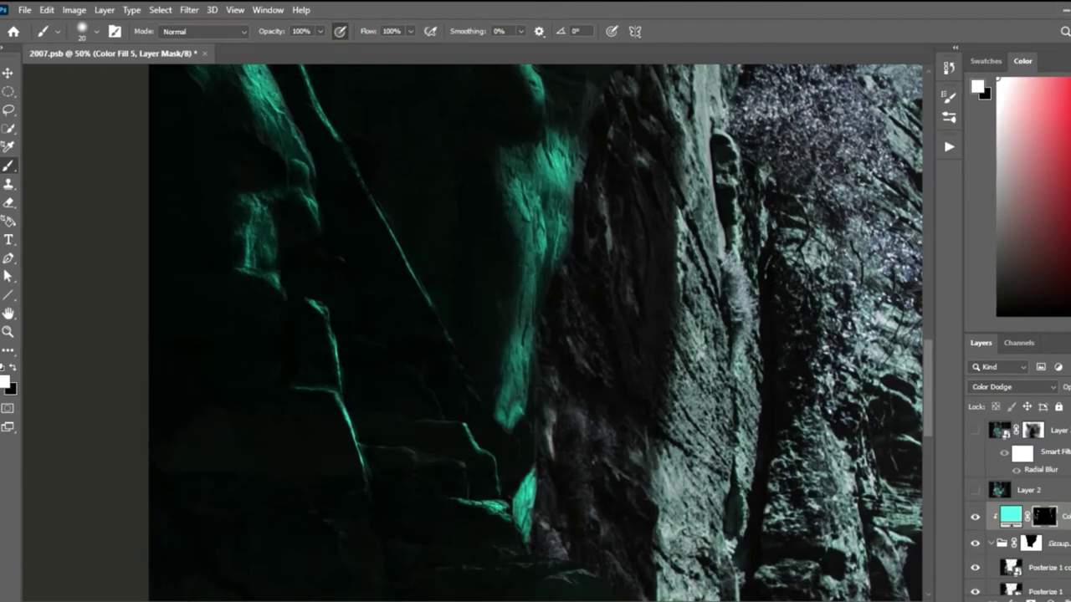
pyautogui.click(462, 464)
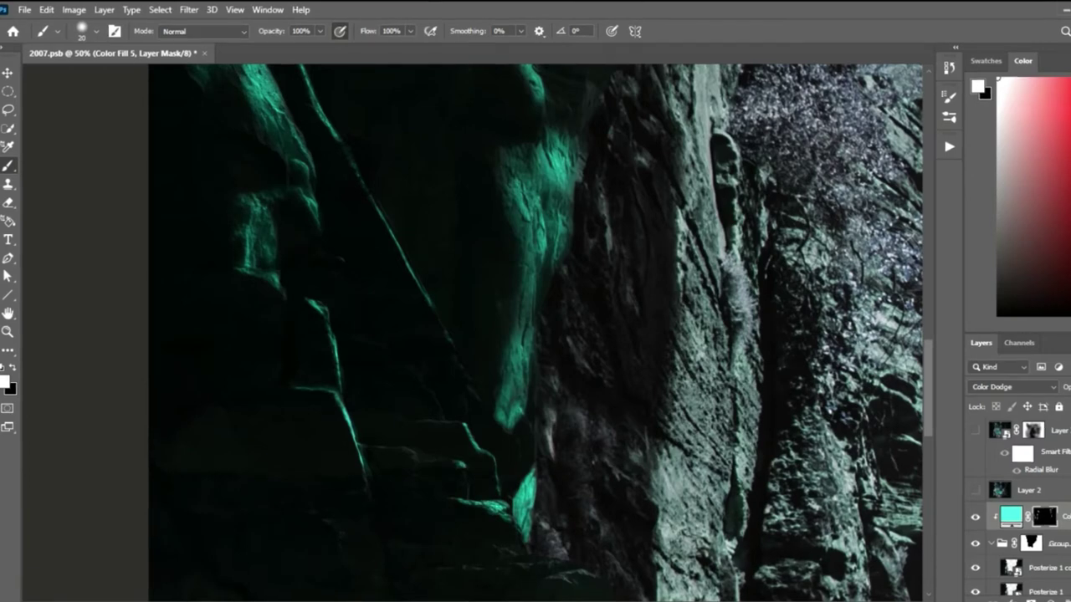
pyautogui.moveTo(414, 459)
pyautogui.mouseDown()
pyautogui.moveTo(361, 448)
pyautogui.moveTo(415, 456)
pyautogui.moveTo(375, 449)
pyautogui.mouseUp()
# Brighten the glow at the ledge edge, swapping between black and white.
pyautogui.press('x')
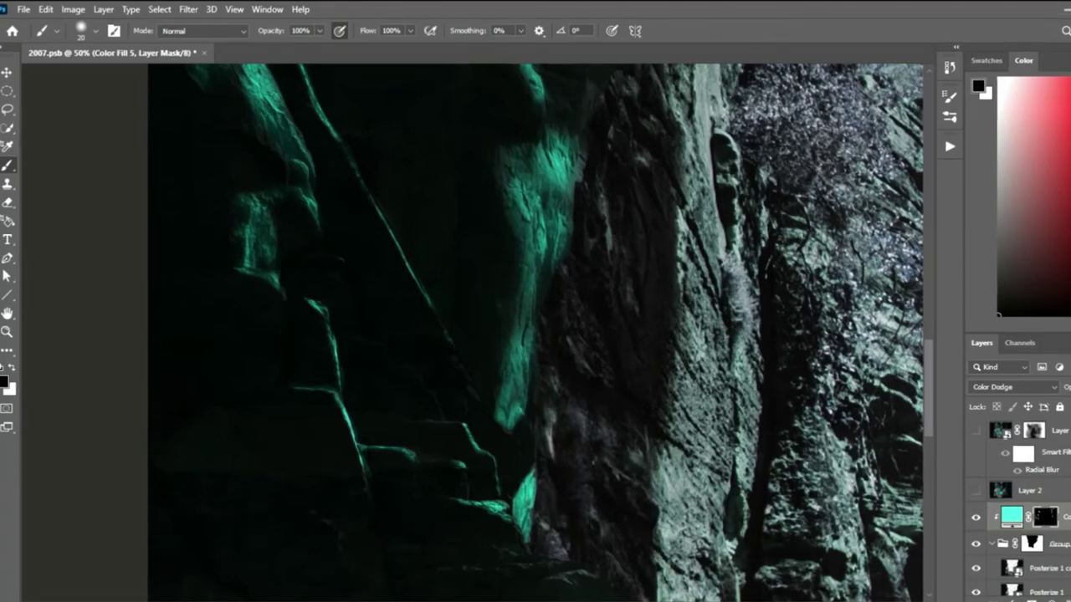
pyautogui.press('x')
pyautogui.moveTo(368, 485); pyautogui.dragTo(363, 492)
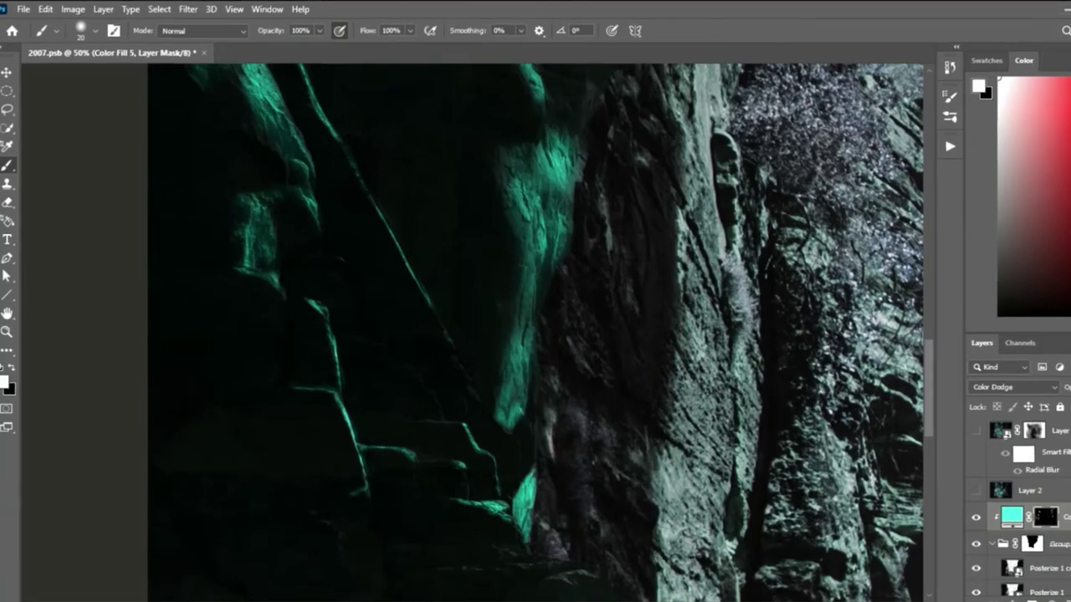
pyautogui.press('x')
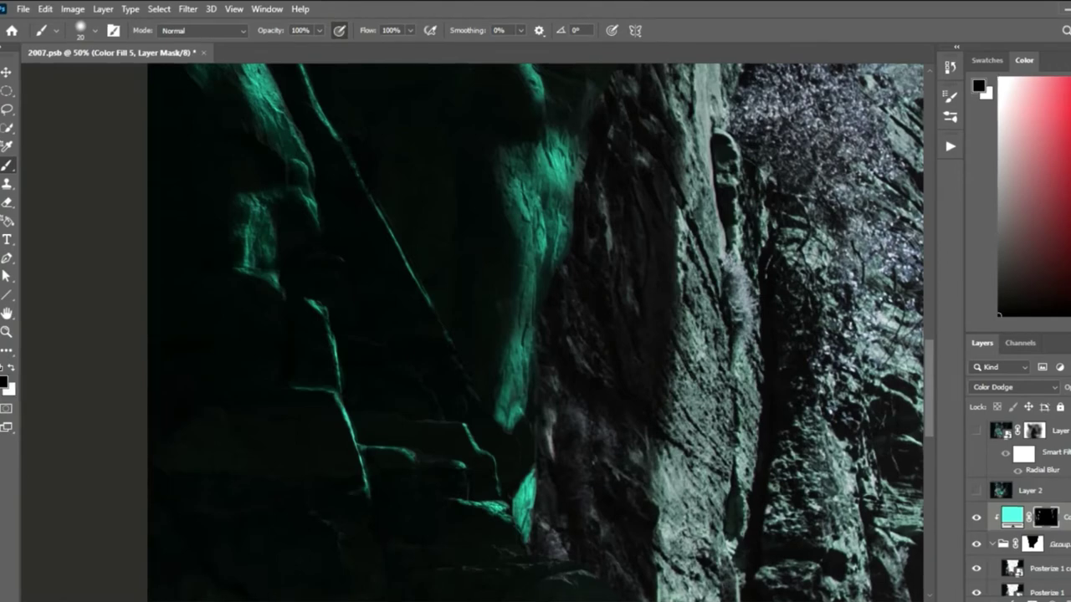
pyautogui.press('x')
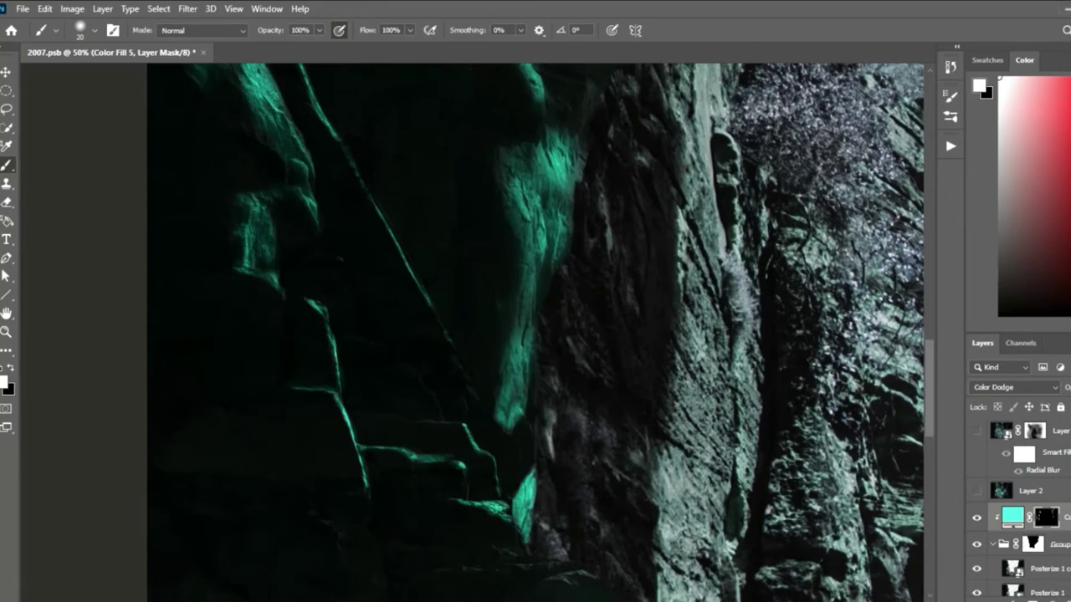
pyautogui.press('x')
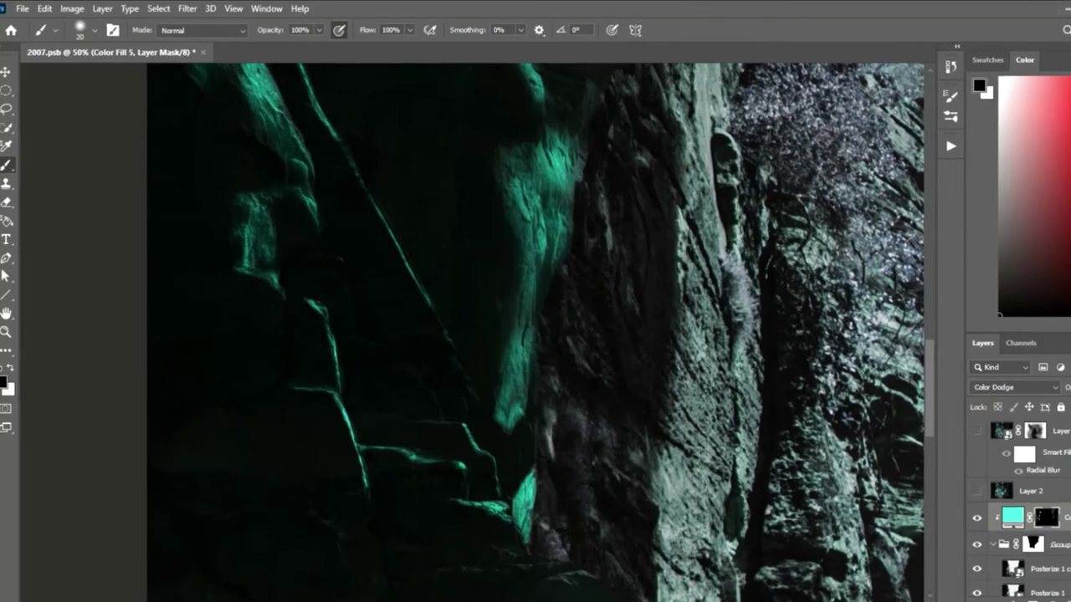
pyautogui.press('x')
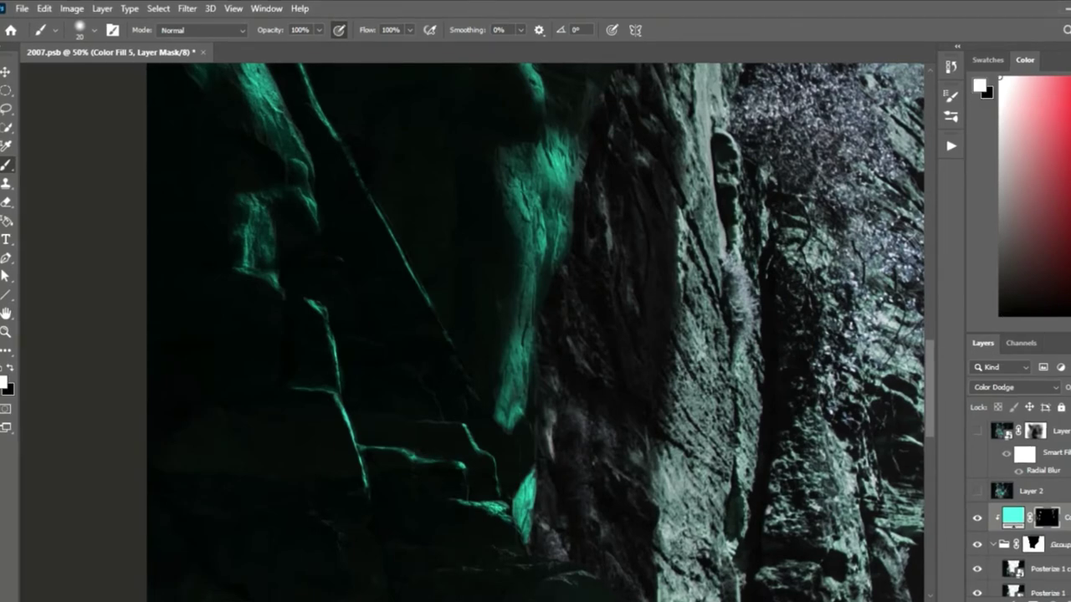
# Paint short glow highlights on the lower ledges near the left cliff's base.
pyautogui.scroll(-3, 535, 335)
pyautogui.hscroll(-1, 535, 334)
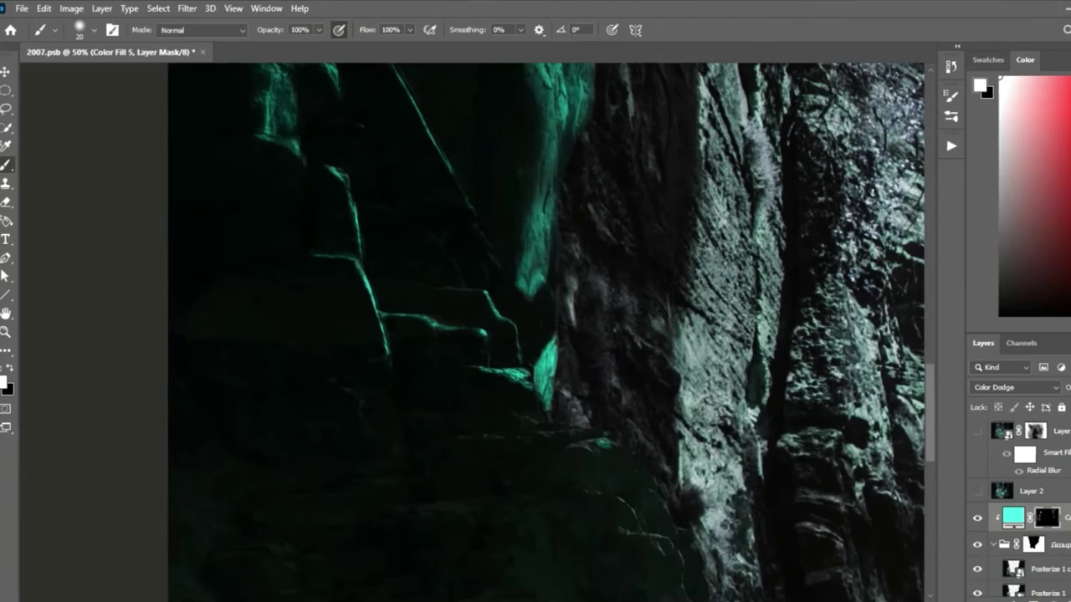
pyautogui.press('x')
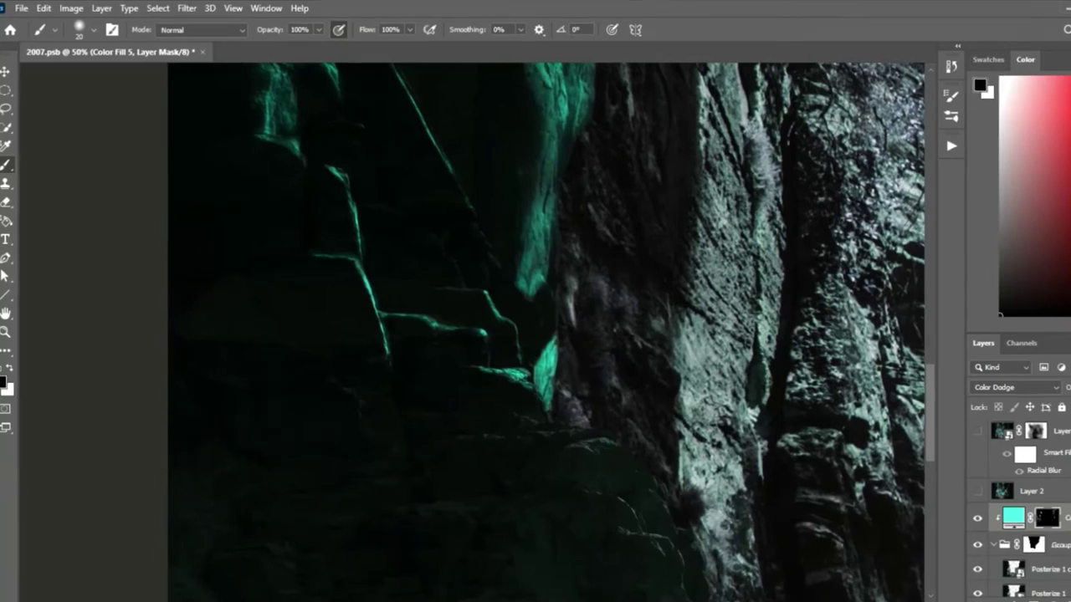
pyautogui.press('x')
pyautogui.moveTo(612, 441)
pyautogui.mouseDown()
pyautogui.moveTo(569, 446)
pyautogui.moveTo(532, 432)
pyautogui.moveTo(568, 431)
pyautogui.mouseUp()
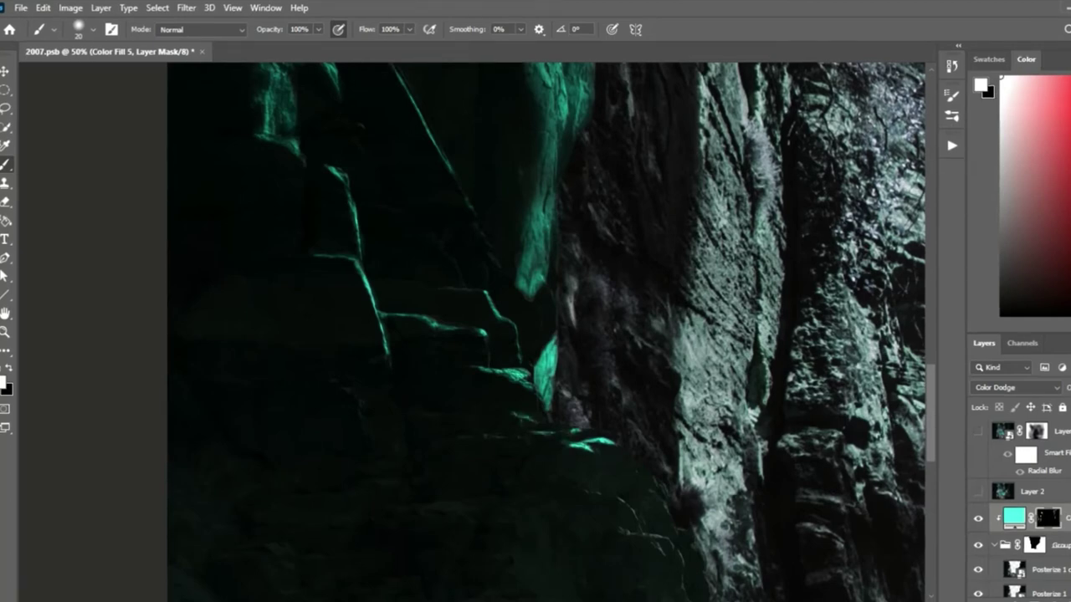
pyautogui.press('x')
pyautogui.press('x')
pyautogui.moveTo(506, 438); pyautogui.dragTo(470, 438)
pyautogui.press('x')
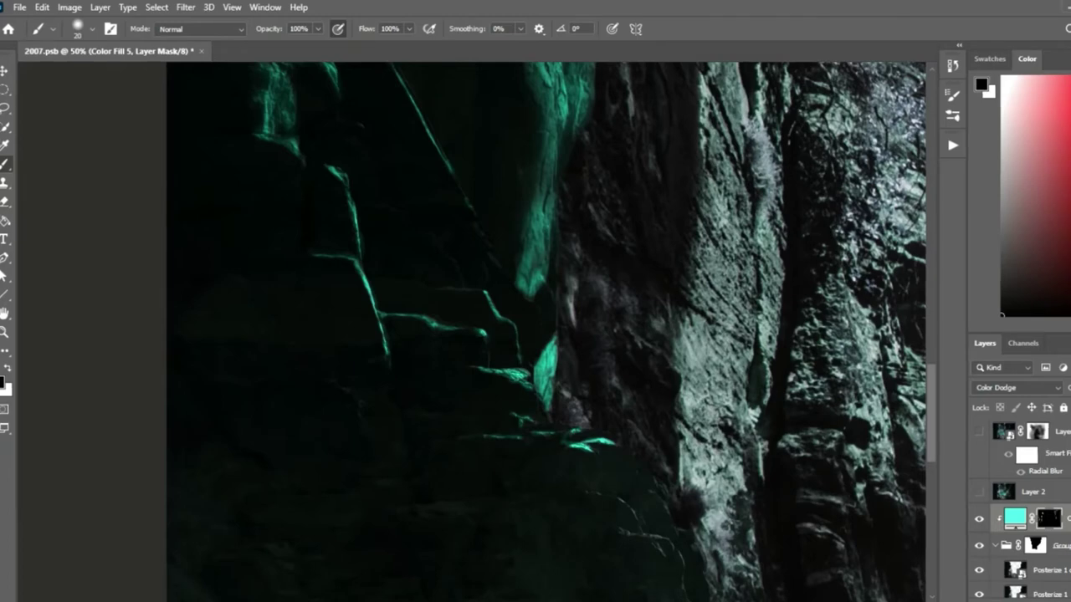
pyautogui.press('x')
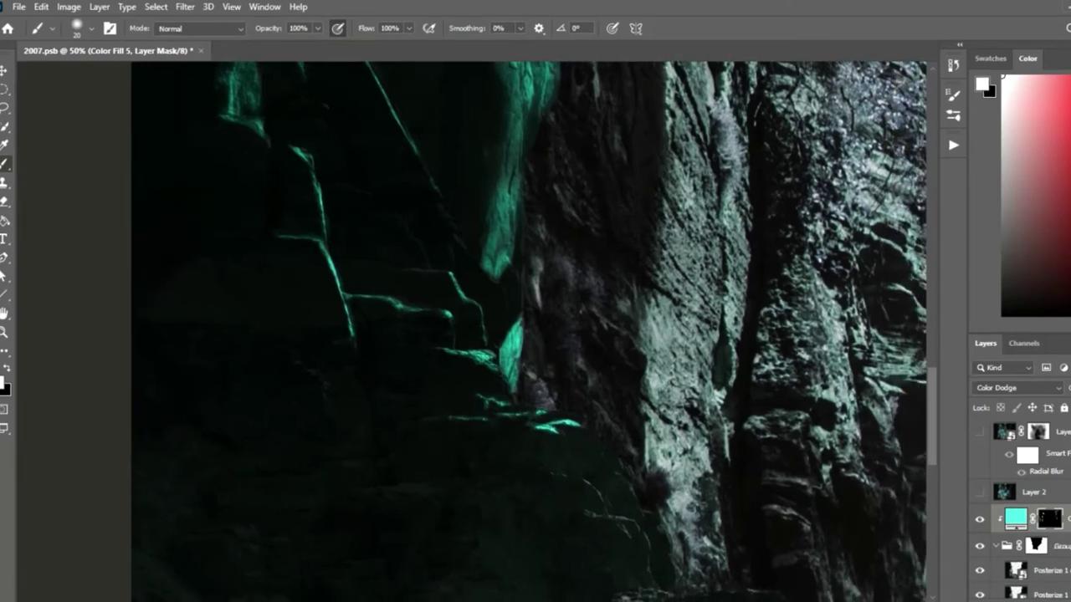
pyautogui.hotkey('ctrl', '+')
pyautogui.hotkey('ctrl', '+')
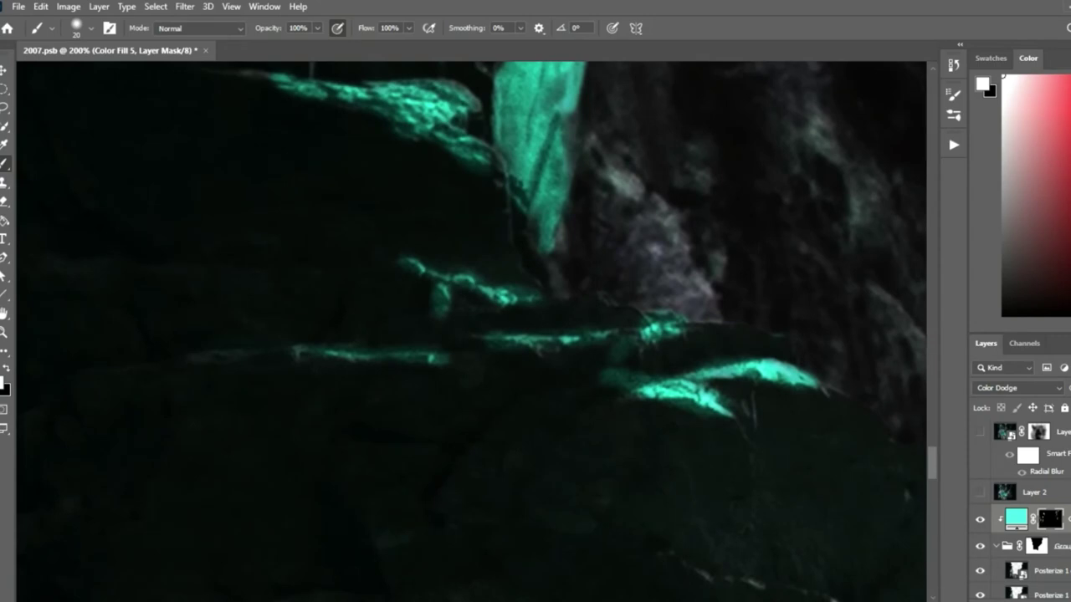
# Trim the ledge highlight's edge in black, then extend the ledge glow far leftward.
pyautogui.press('x')
pyautogui.moveTo(604, 374); pyautogui.dragTo(656, 389)
pyautogui.press('x')
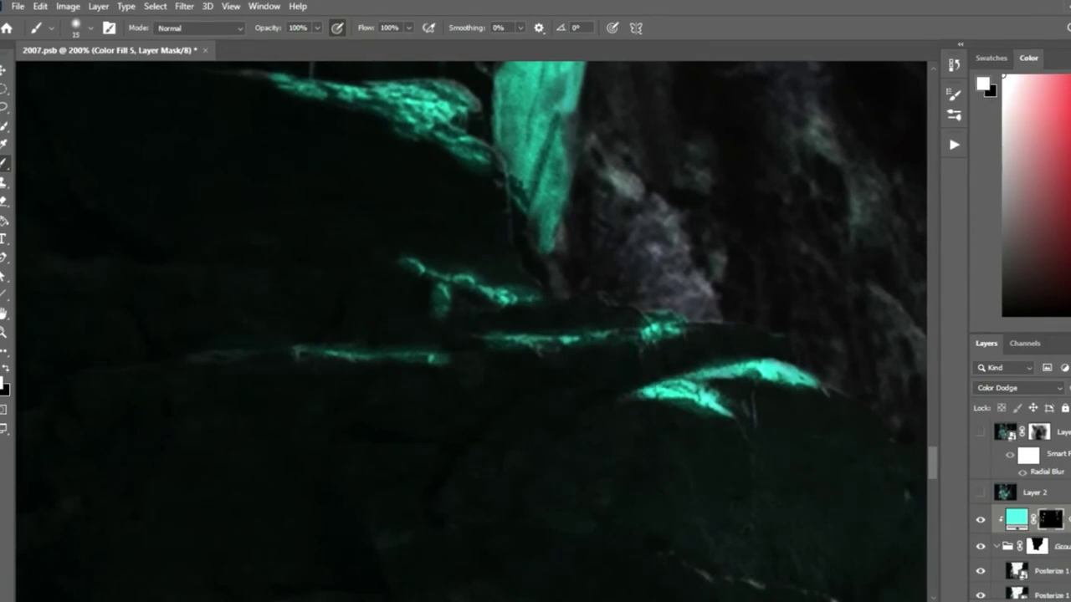
pyautogui.moveTo(654, 329); pyautogui.dragTo(545, 338)
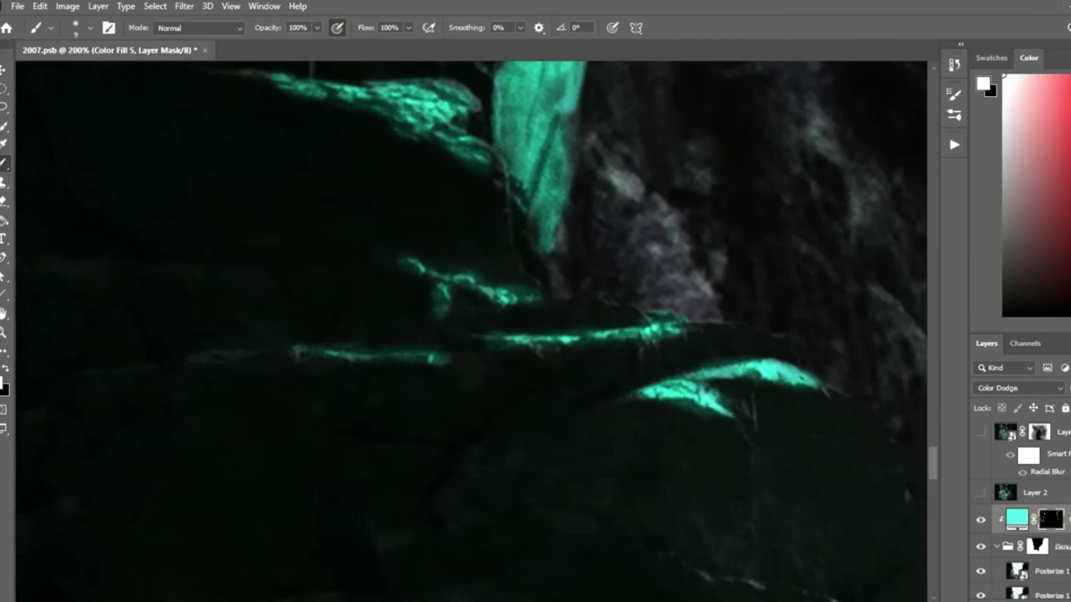
pyautogui.press('x')
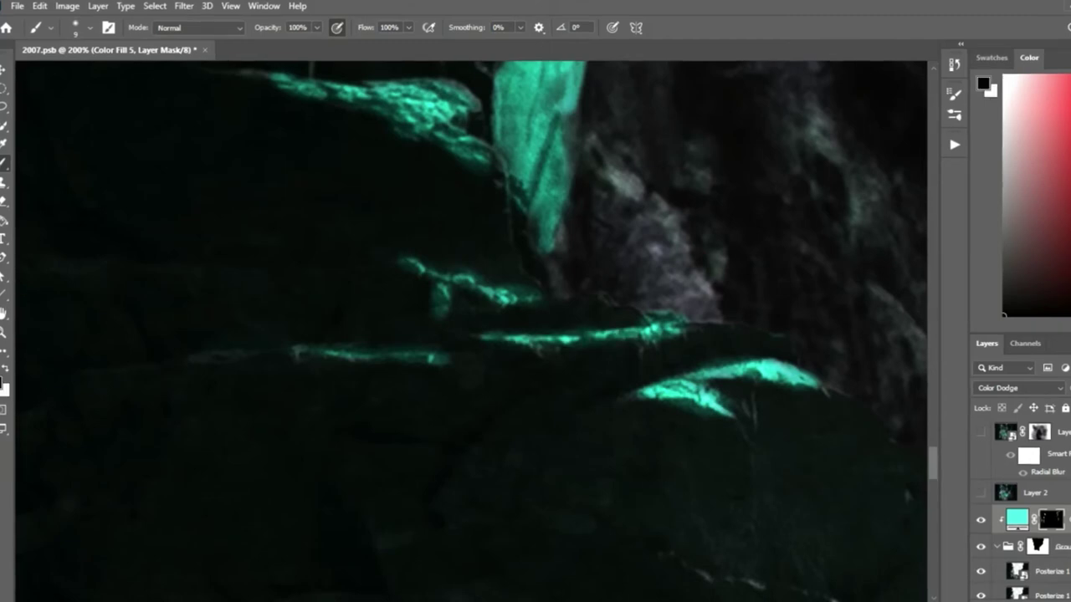
pyautogui.press('x')
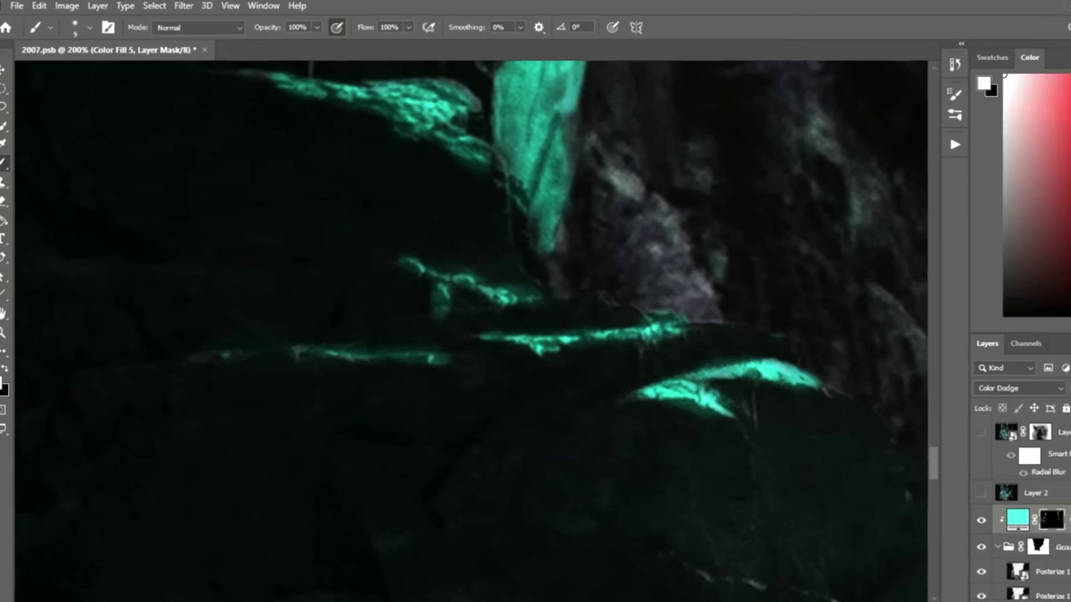
pyautogui.moveTo(209, 358); pyautogui.dragTo(184, 361)
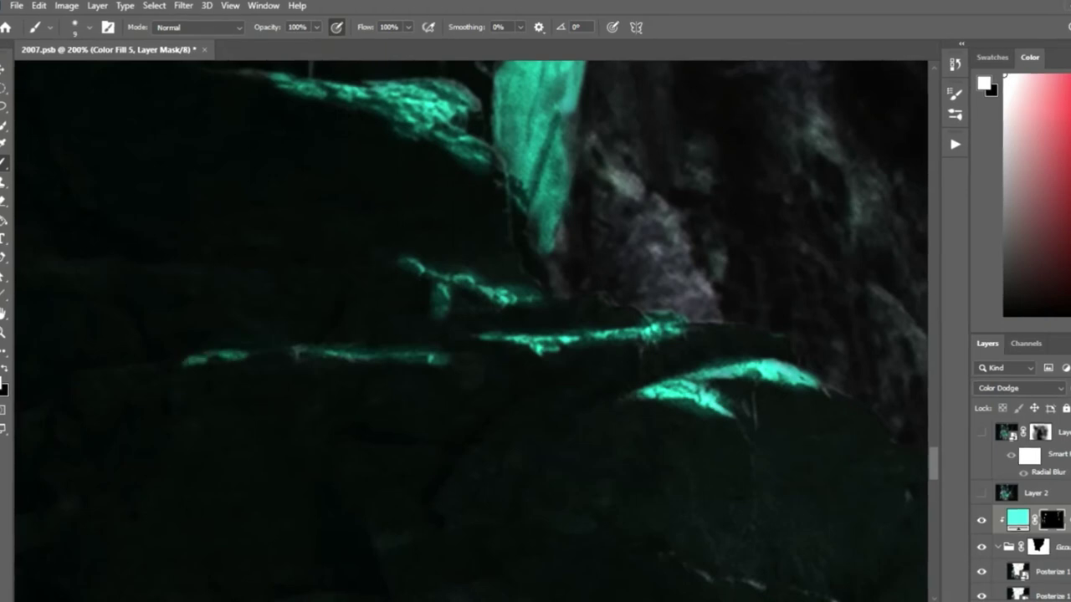
# Paint short teal glow lines along the lower-right cliff edges and the rock ridge.
pyautogui.moveTo(728, 377)
pyautogui.mouseDown()
pyautogui.moveTo(611, 323)
pyautogui.moveTo(514, 244)
pyautogui.moveTo(466, 222)
pyautogui.moveTo(376, 113)
pyautogui.mouseUp()
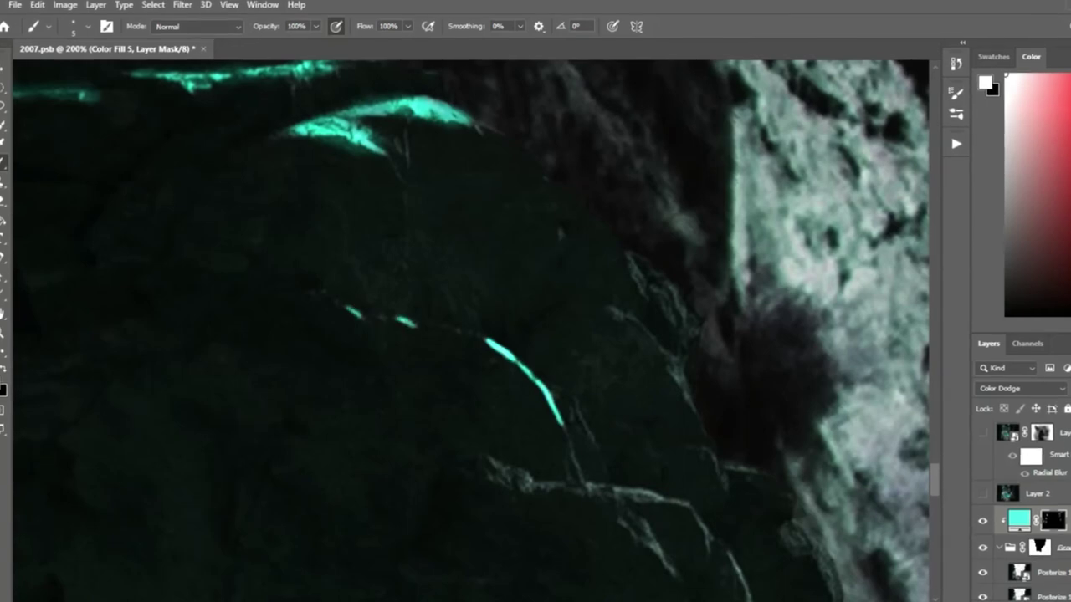
pyautogui.moveTo(686, 395); pyautogui.dragTo(678, 345)
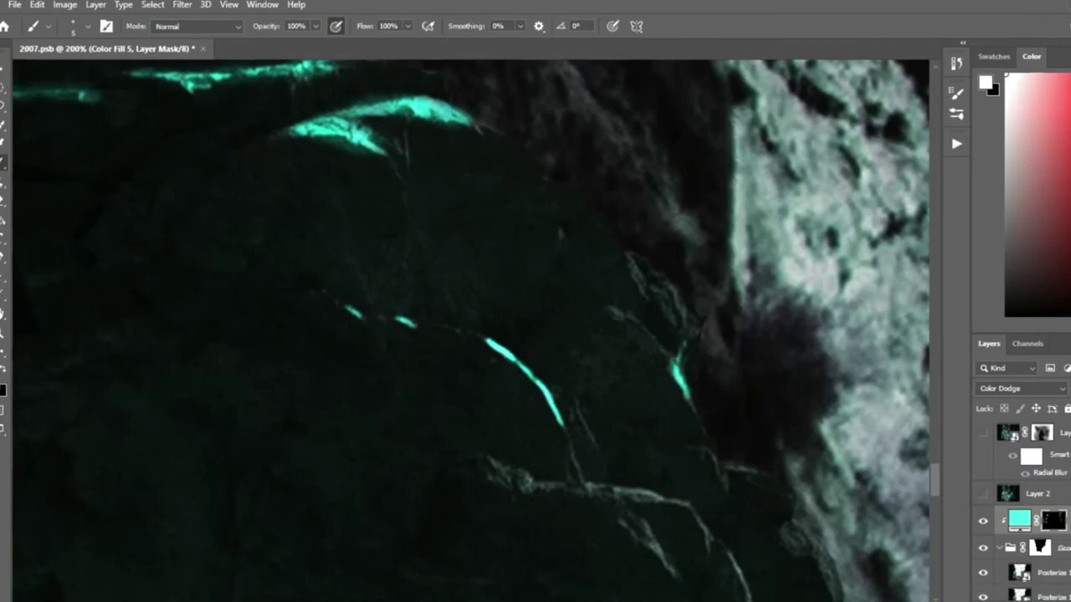
pyautogui.moveTo(688, 396); pyautogui.dragTo(693, 407)
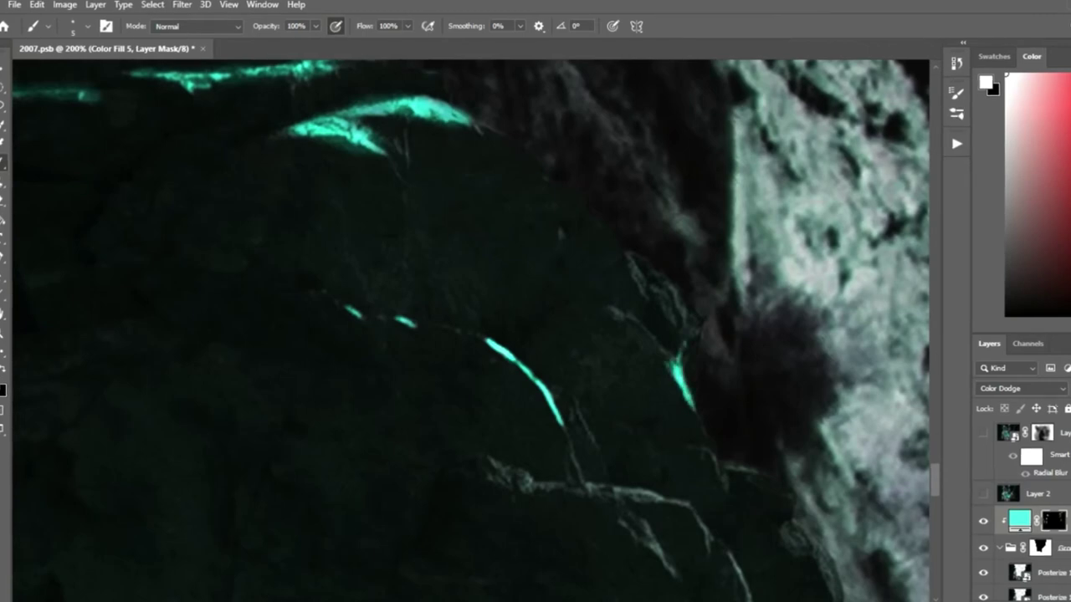
pyautogui.moveTo(674, 290)
pyautogui.mouseDown()
pyautogui.moveTo(693, 333)
pyautogui.moveTo(674, 321)
pyautogui.mouseUp()
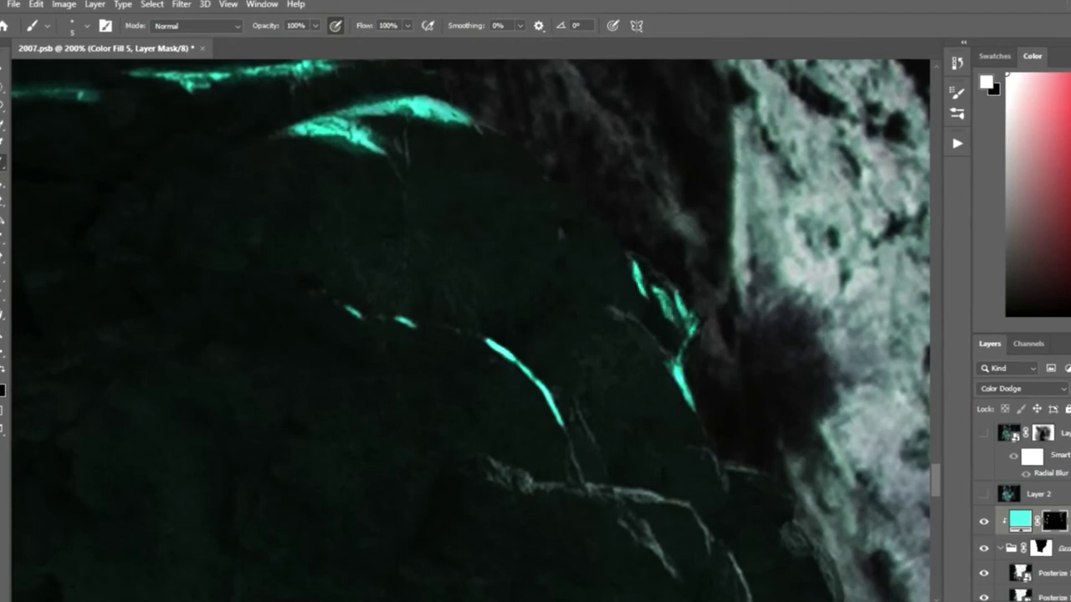
pyautogui.moveTo(652, 272); pyautogui.dragTo(665, 290)
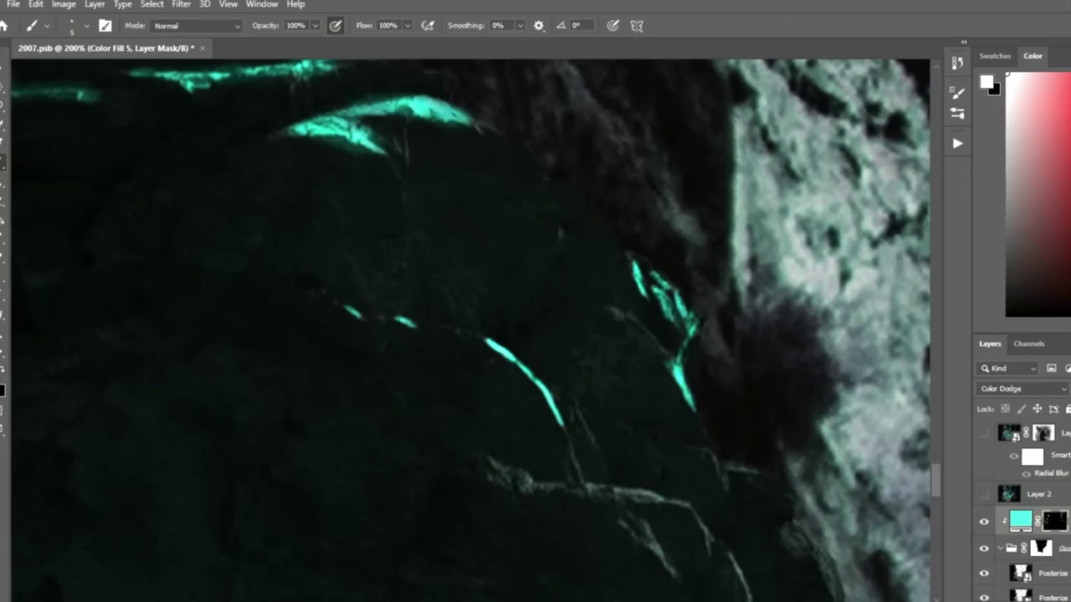
pyautogui.moveTo(535, 376); pyautogui.dragTo(435, 217)
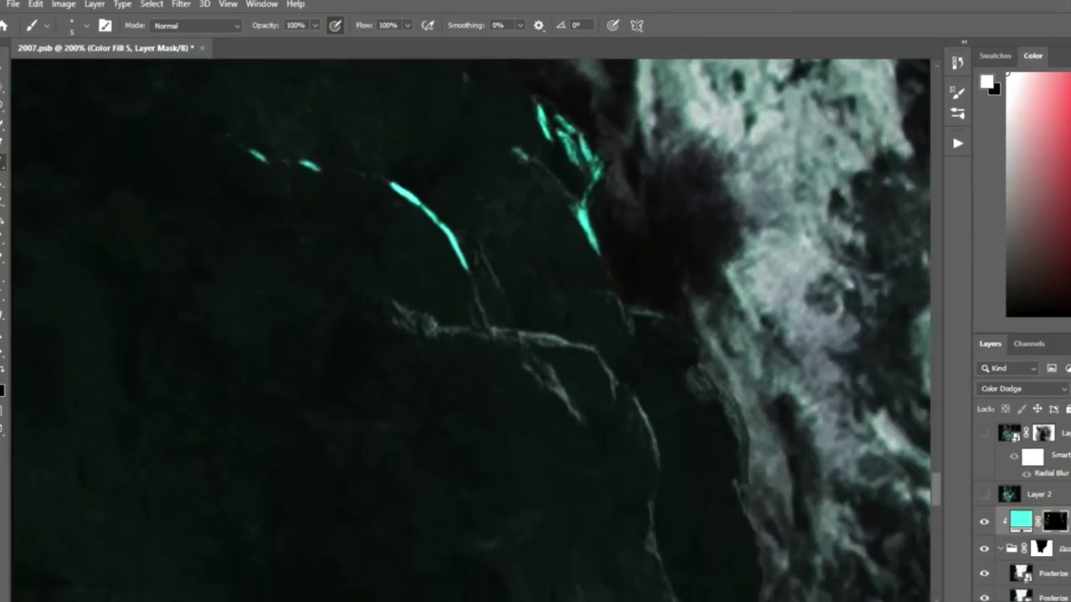
pyautogui.moveTo(471, 295); pyautogui.dragTo(479, 317)
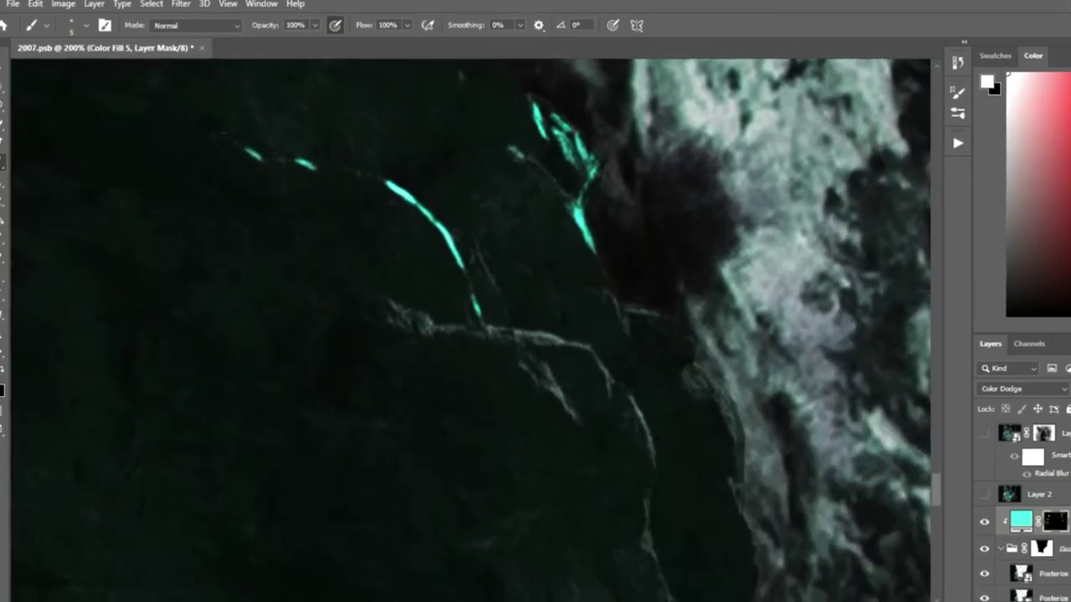
pyautogui.moveTo(556, 342); pyautogui.dragTo(395, 308)
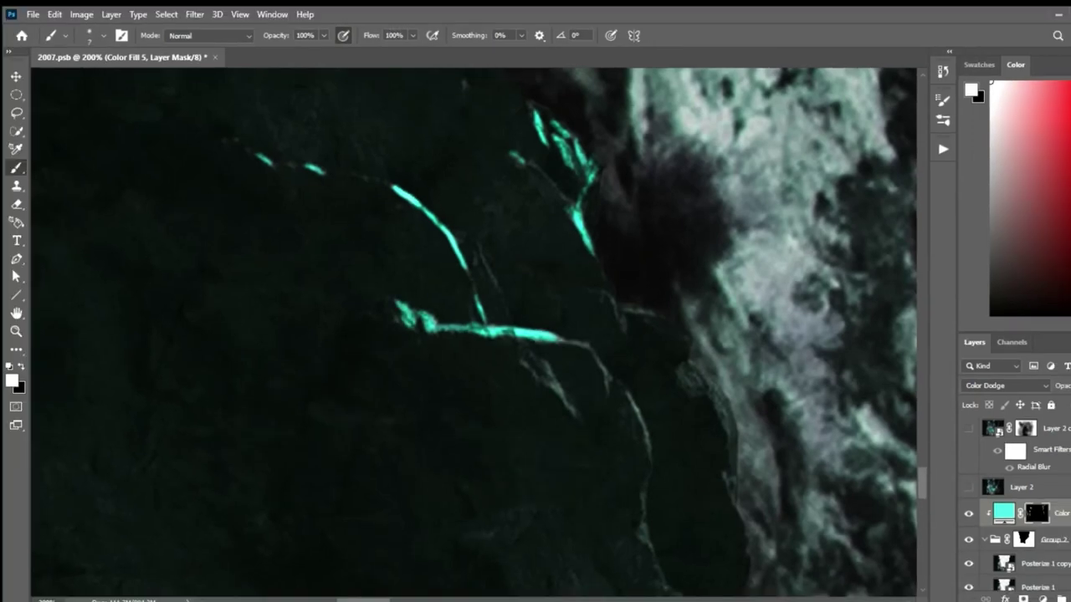
# Paint glow along the branching crack, right ridge, lower ledge and a triangular ledge patch.
pyautogui.moveTo(523, 362); pyautogui.dragTo(574, 410)
pyautogui.moveTo(556, 339); pyautogui.dragTo(650, 460)
pyautogui.moveTo(647, 469); pyautogui.dragTo(642, 506)
pyautogui.scroll(-5, 477, 335)
pyautogui.moveTo(669, 201)
pyautogui.mouseDown()
pyautogui.moveTo(718, 276)
pyautogui.moveTo(721, 335)
pyautogui.mouseUp()
pyautogui.moveTo(723, 464)
pyautogui.mouseDown()
pyautogui.moveTo(602, 439)
pyautogui.moveTo(494, 485)
pyautogui.mouseUp()
pyautogui.moveTo(585, 418); pyautogui.dragTo(481, 293)
pyautogui.moveTo(584, 358)
pyautogui.mouseDown()
pyautogui.moveTo(568, 427)
pyautogui.moveTo(402, 360)
pyautogui.moveTo(359, 443)
pyautogui.mouseUp()
pyautogui.moveTo(389, 368); pyautogui.dragTo(447, 361)
# Zoom out, then with a smaller brush paint glow along the ledge edges and zoom to 100%.
pyautogui.press('x')
pyautogui.hotkey('ctrl', '-')
pyautogui.hotkey('ctrl', '-')
pyautogui.press('x')
pyautogui.moveTo(709, 387)
pyautogui.mouseDown()
pyautogui.moveTo(793, 381)
pyautogui.moveTo(536, 368)
pyautogui.moveTo(686, 370)
pyautogui.mouseUp()
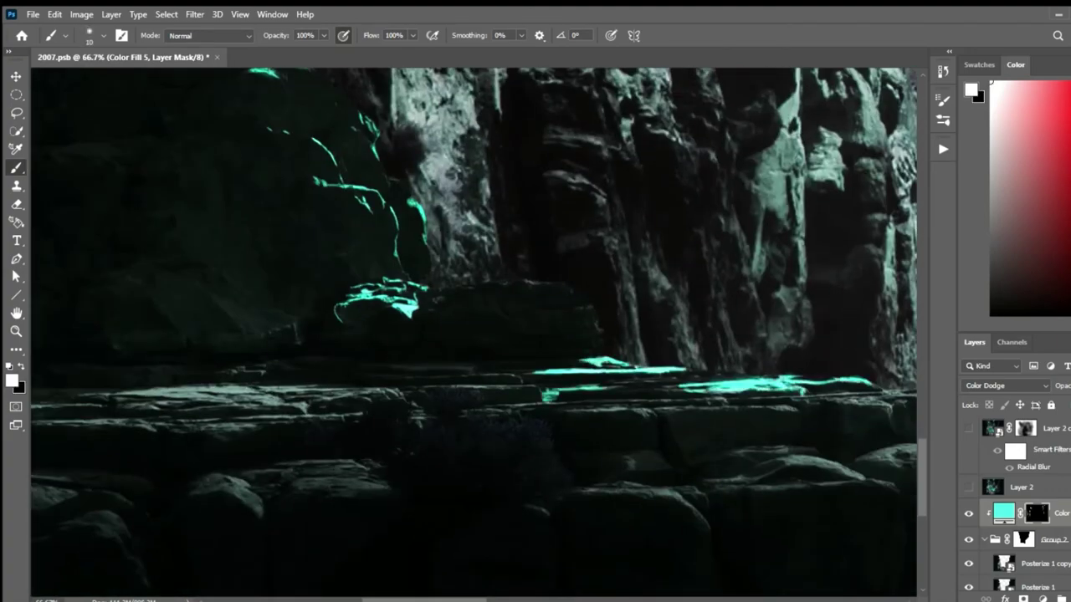
pyautogui.press('[')
pyautogui.press('[')
pyautogui.press('[')
pyautogui.moveTo(606, 366); pyautogui.dragTo(629, 365)
pyautogui.hotkey('ctrl', '+')
# Trace teal glow along the lower ledge edges, adjusting brush size as needed.
pyautogui.moveTo(544, 400); pyautogui.dragTo(335, 423)
pyautogui.moveTo(335, 377); pyautogui.dragTo(443, 343)
pyautogui.moveTo(401, 410); pyautogui.dragTo(142, 401)
pyautogui.moveTo(251, 376); pyautogui.dragTo(501, 335)
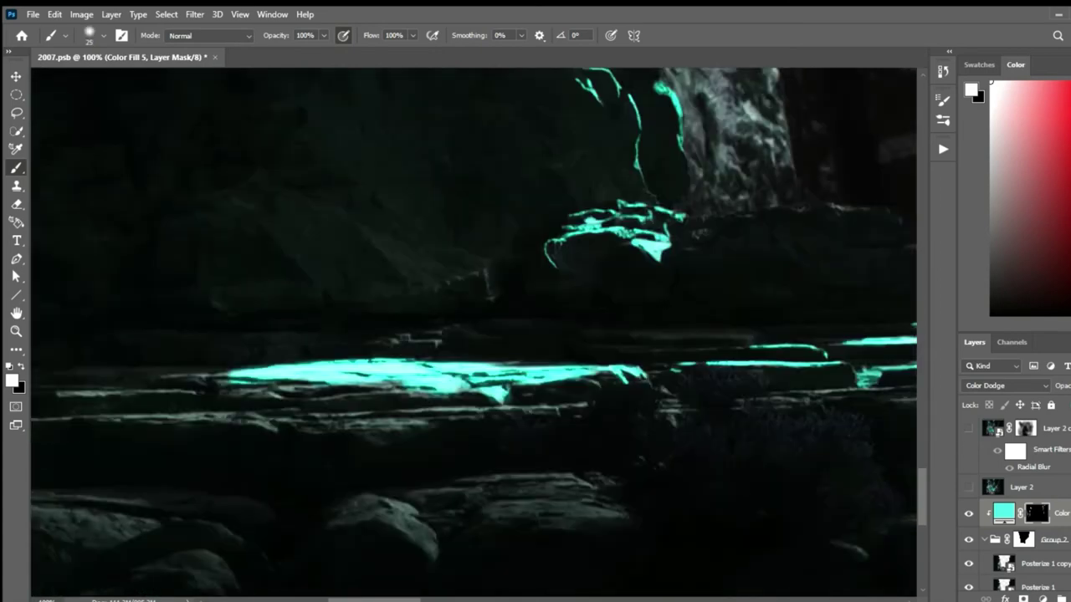
pyautogui.press(']')
pyautogui.press(']')
pyautogui.press(']')
pyautogui.moveTo(401, 368)
pyautogui.mouseDown()
pyautogui.moveTo(289, 352)
pyautogui.moveTo(143, 368)
pyautogui.mouseUp()
pyautogui.press('[')
pyautogui.moveTo(669, 378)
pyautogui.mouseDown()
pyautogui.moveTo(389, 395)
pyautogui.moveTo(175, 391)
pyautogui.mouseUp()
pyautogui.press('[')
# Bring the left-hand ledges into view and paint teal glow along their edges.
pyautogui.moveTo(335, 377); pyautogui.dragTo(536, 368)
pyautogui.press('[')
pyautogui.press('[')
pyautogui.press('x')
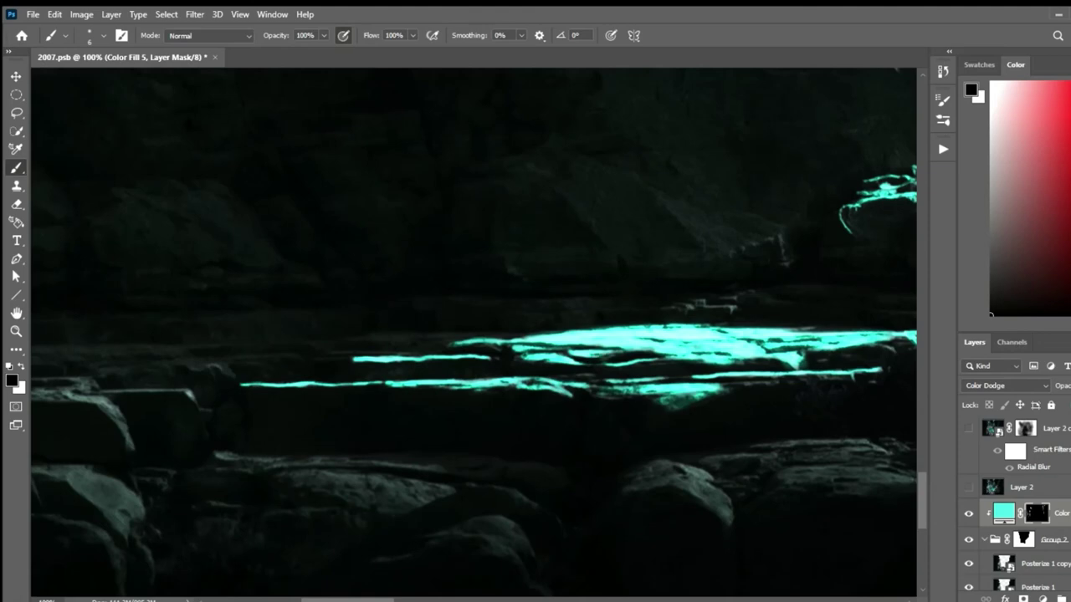
pyautogui.press('x')
pyautogui.moveTo(334, 377); pyautogui.dragTo(629, 366)
pyautogui.moveTo(405, 382); pyautogui.dragTo(481, 385)
pyautogui.press(']')
pyautogui.press(']')
pyautogui.press(']')
pyautogui.moveTo(385, 372); pyautogui.dragTo(280, 387)
pyautogui.moveTo(368, 377); pyautogui.dragTo(414, 410)
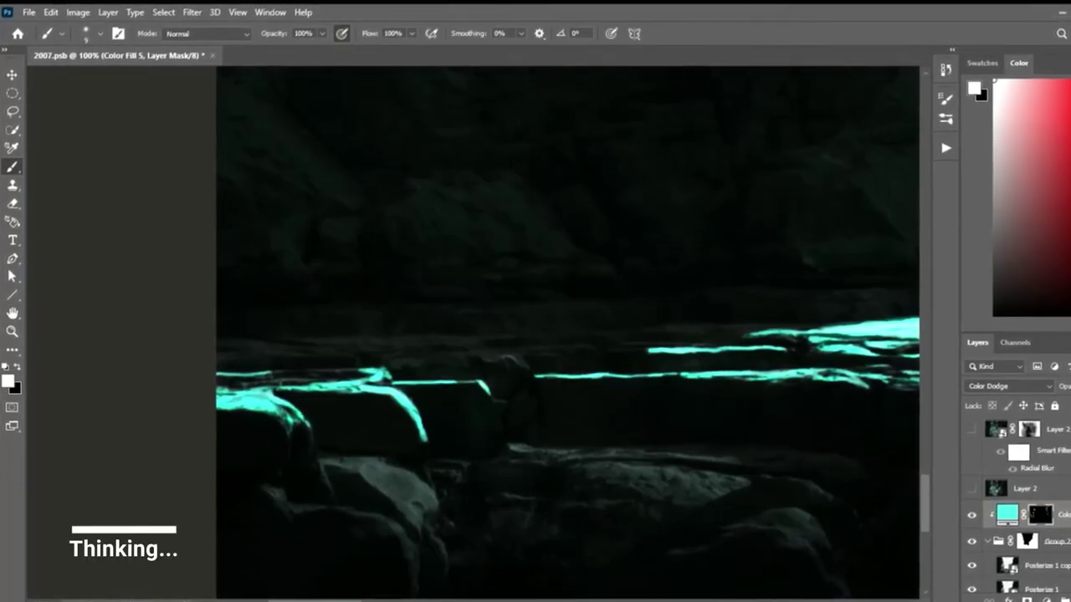
# Trace a closed pen path around the top face and edges of the lower-left rock.
pyautogui.press('p')
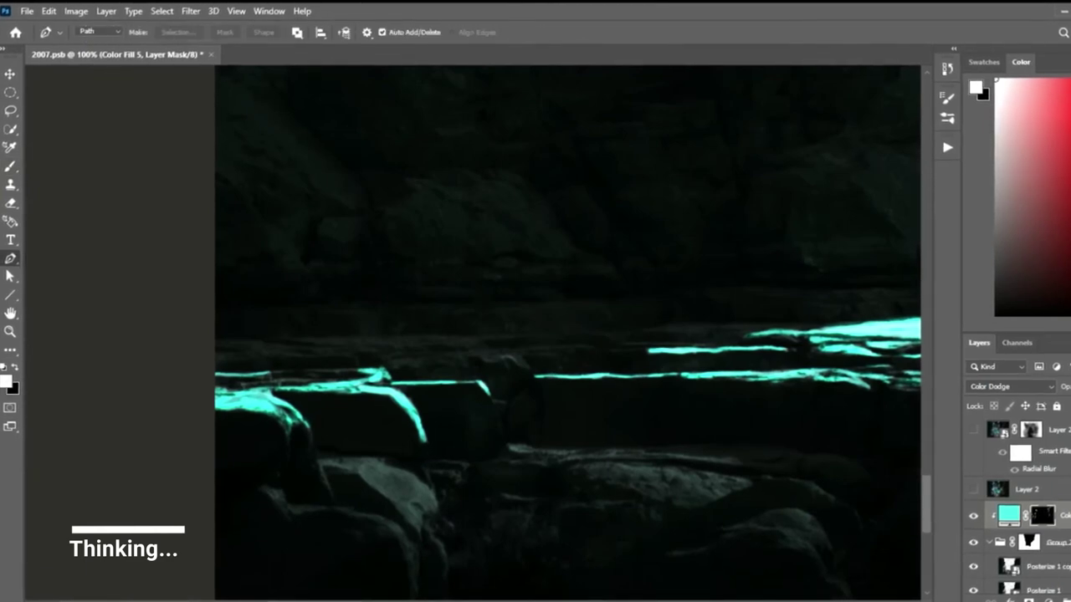
pyautogui.click(387, 460)
pyautogui.click(339, 459)
pyautogui.click(318, 461)
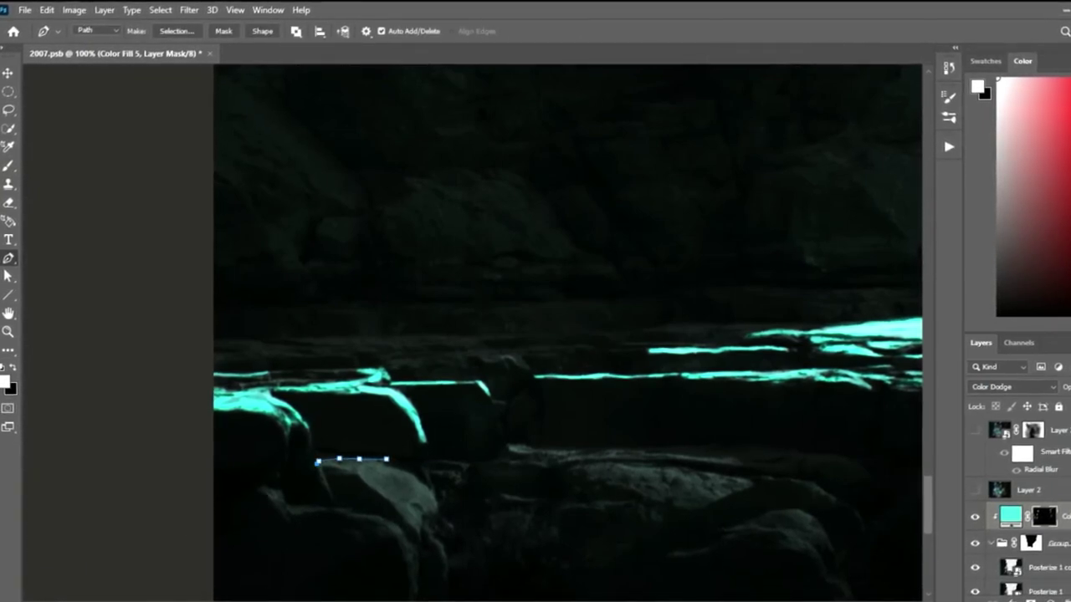
pyautogui.click(322, 472)
pyautogui.click(359, 475)
pyautogui.click(379, 493)
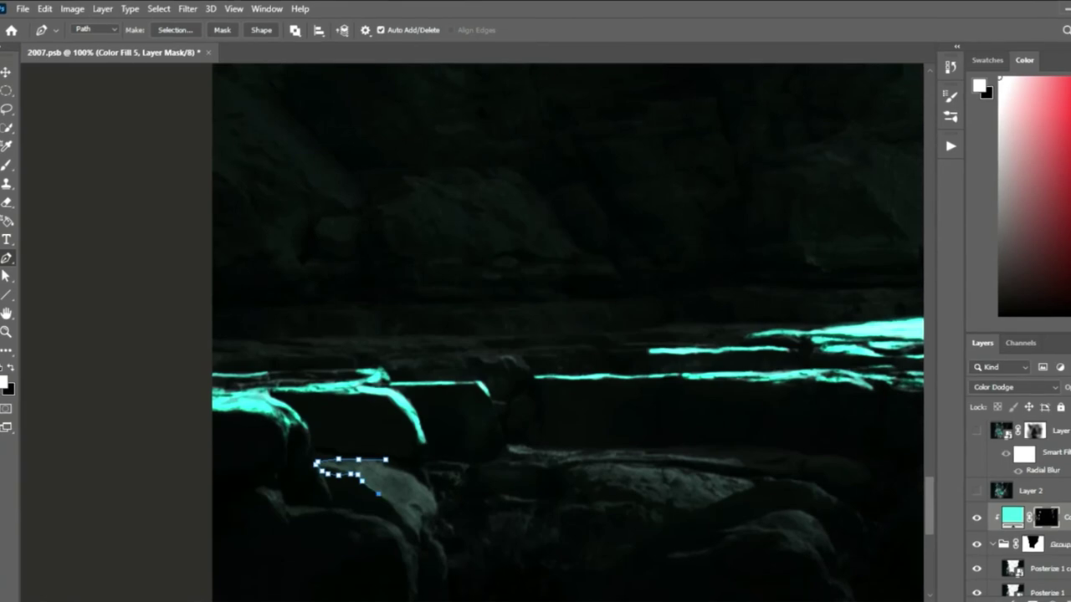
pyautogui.click(405, 523)
pyautogui.click(421, 519)
pyautogui.click(418, 539)
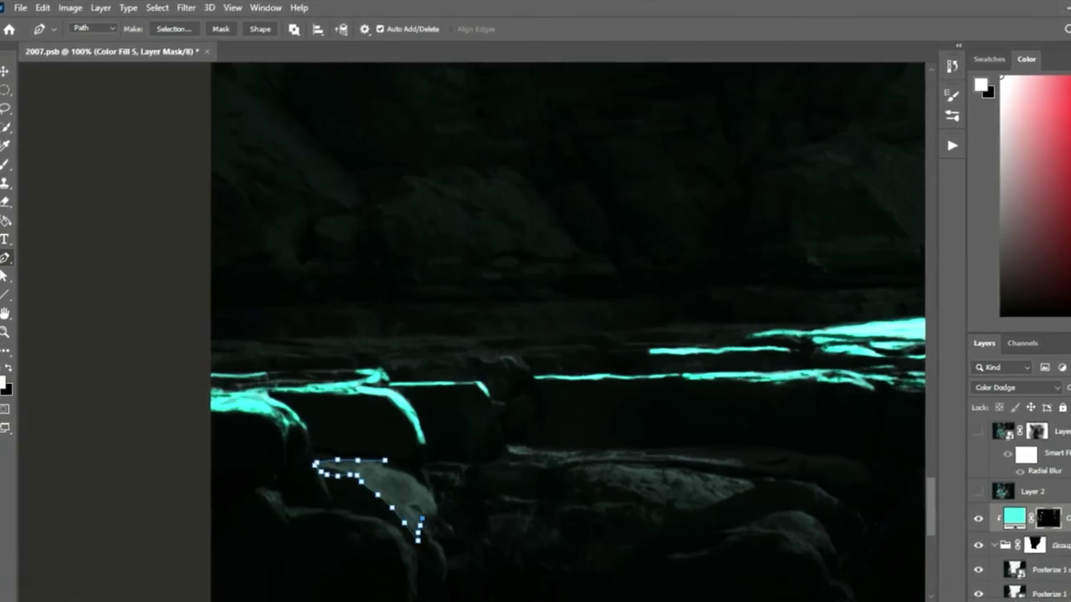
pyautogui.click(435, 513)
pyautogui.click(421, 490)
pyautogui.click(399, 471)
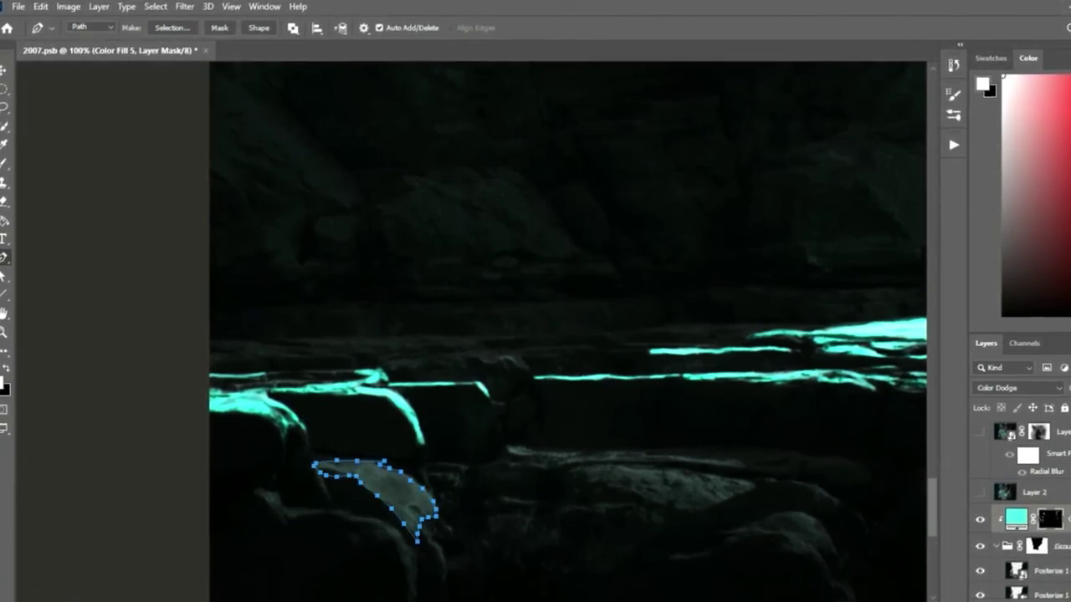
# Turn the path into a selection, fill it with glow, and brush a small patch on the left rock.
pyautogui.hotkey('ctrl', 'Return')
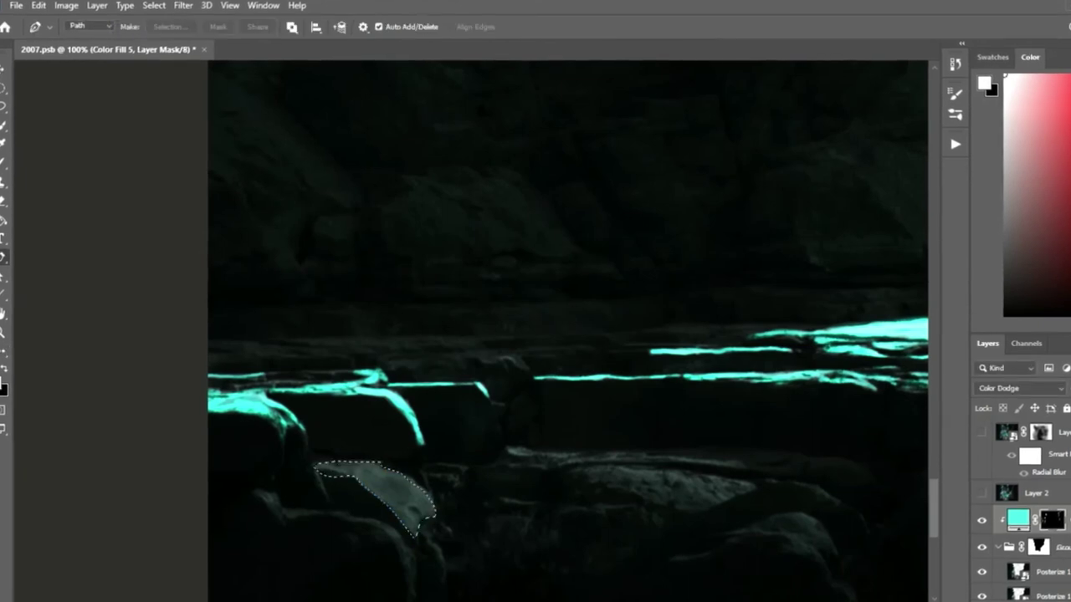
pyautogui.hotkey('alt', 'BackSpace')
pyautogui.hotkey('ctrl', 'd')
pyautogui.scroll(-3, 486, 334)
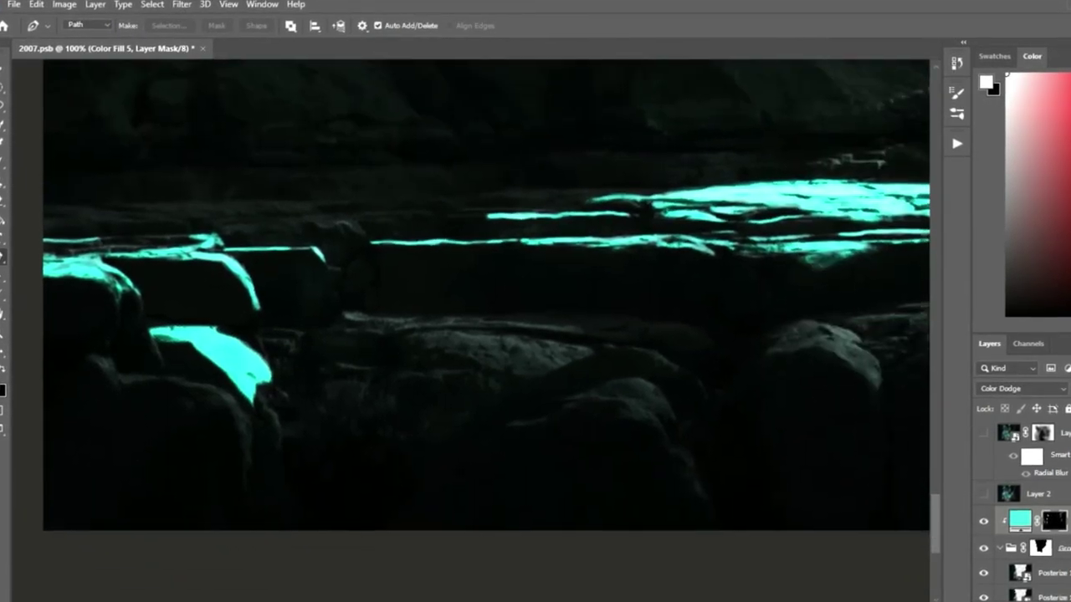
pyautogui.press('b')
pyautogui.moveTo(92, 370); pyautogui.dragTo(111, 379)
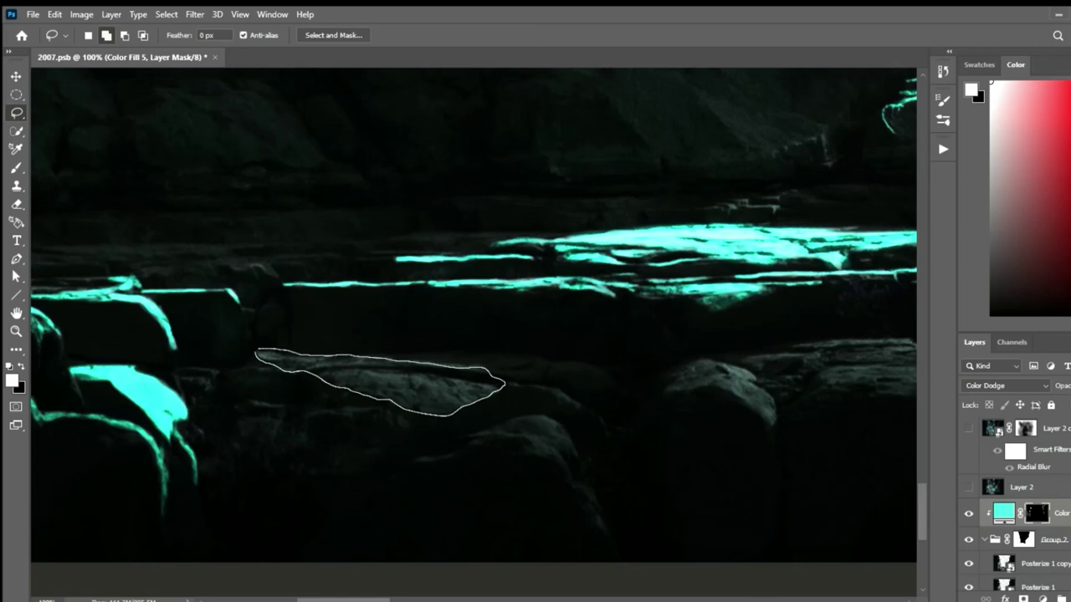
# Select the long flat rock top, feather it, and fill it with solid teal glow.
pyautogui.moveTo(257, 352); pyautogui.dragTo(255, 350)
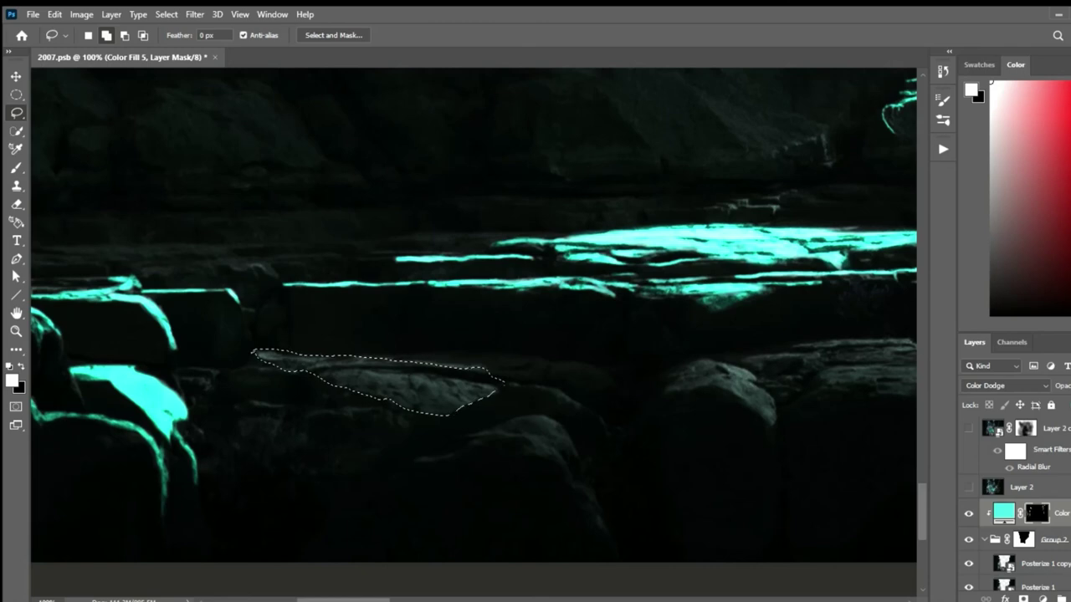
pyautogui.hotkey('ctrl', 'd')
pyautogui.hotkey('ctrl', 'shift', 'd')
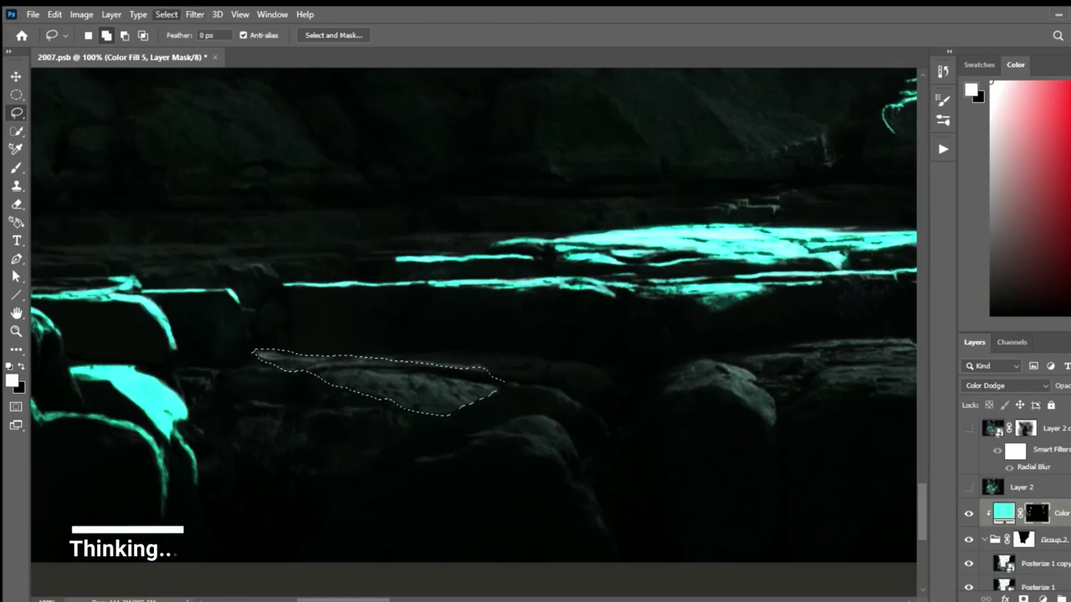
pyautogui.hotkey('shift', 'F6')
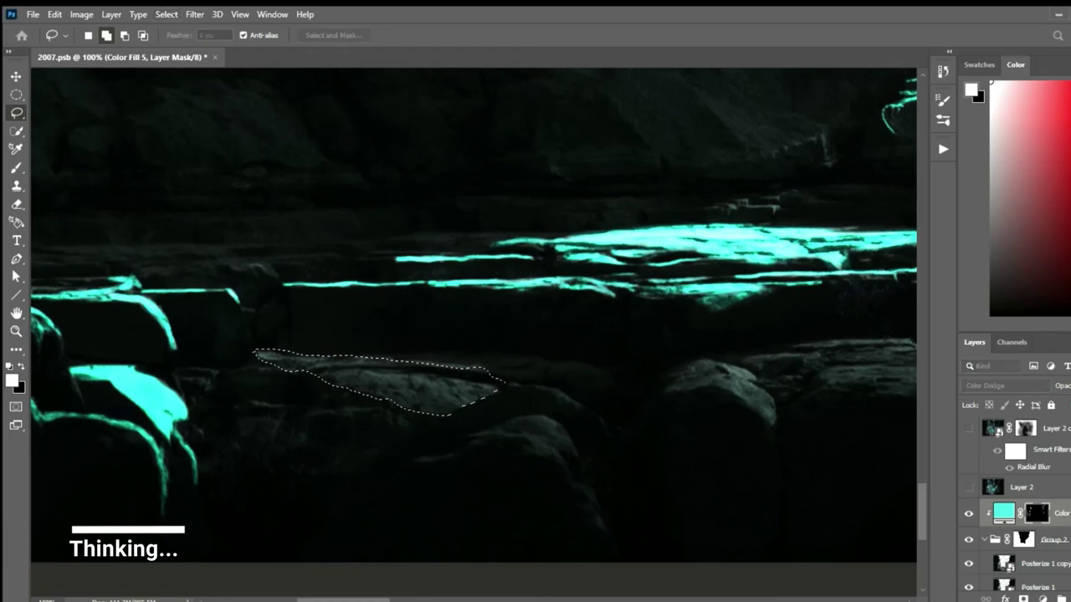
pyautogui.press('Return')
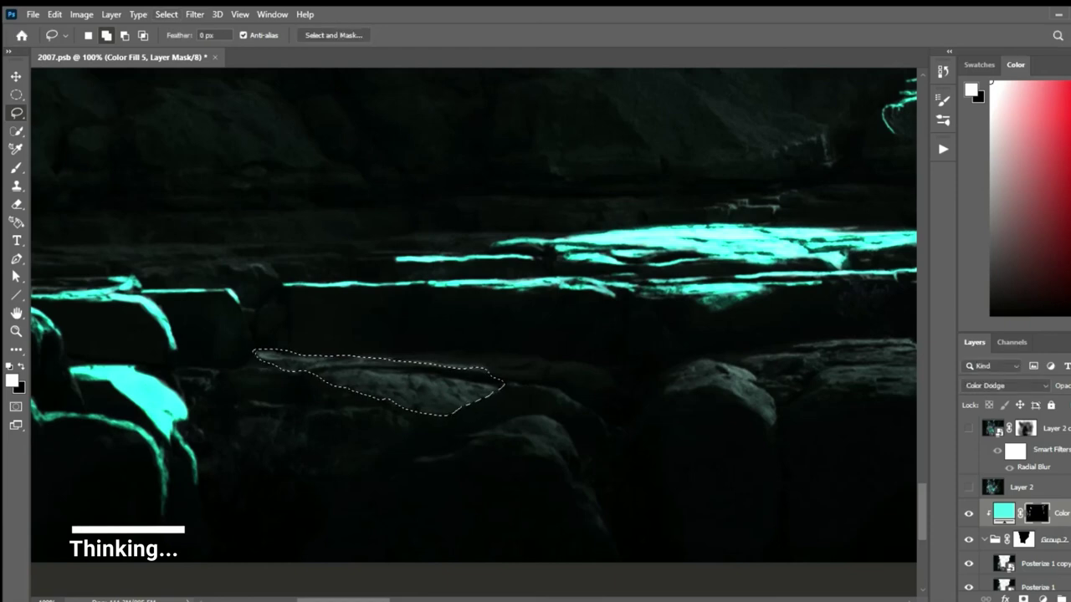
pyautogui.hotkey('alt', 'BackSpace')
pyautogui.hotkey('ctrl', 'd')
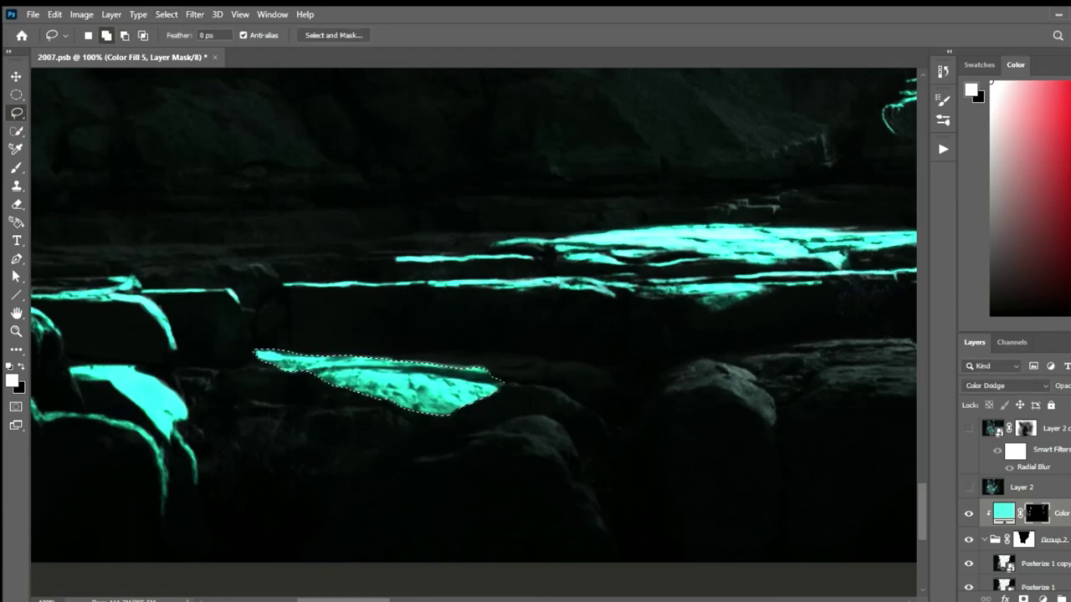
# Lasso-select many more ledge and rock tops across the middle, lower and right areas.
pyautogui.moveTo(671, 378)
pyautogui.mouseDown()
pyautogui.moveTo(466, 310)
pyautogui.moveTo(462, 326)
pyautogui.mouseUp()
pyautogui.moveTo(535, 297); pyautogui.dragTo(586, 283)
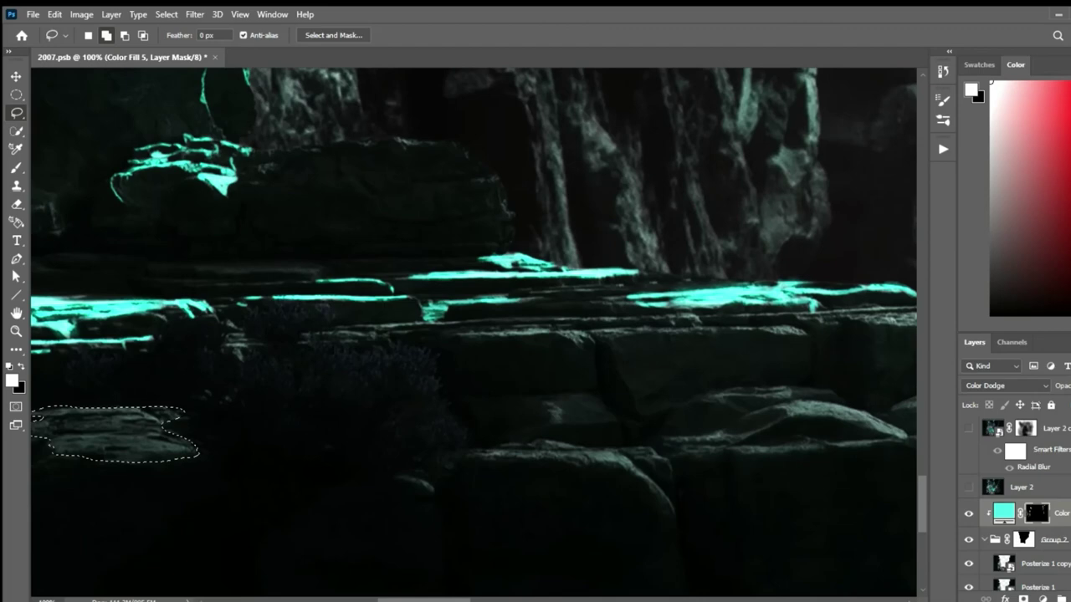
pyautogui.moveTo(251, 333)
pyautogui.mouseDown()
pyautogui.moveTo(244, 345)
pyautogui.moveTo(368, 335)
pyautogui.mouseUp()
pyautogui.moveTo(453, 333); pyautogui.dragTo(803, 331)
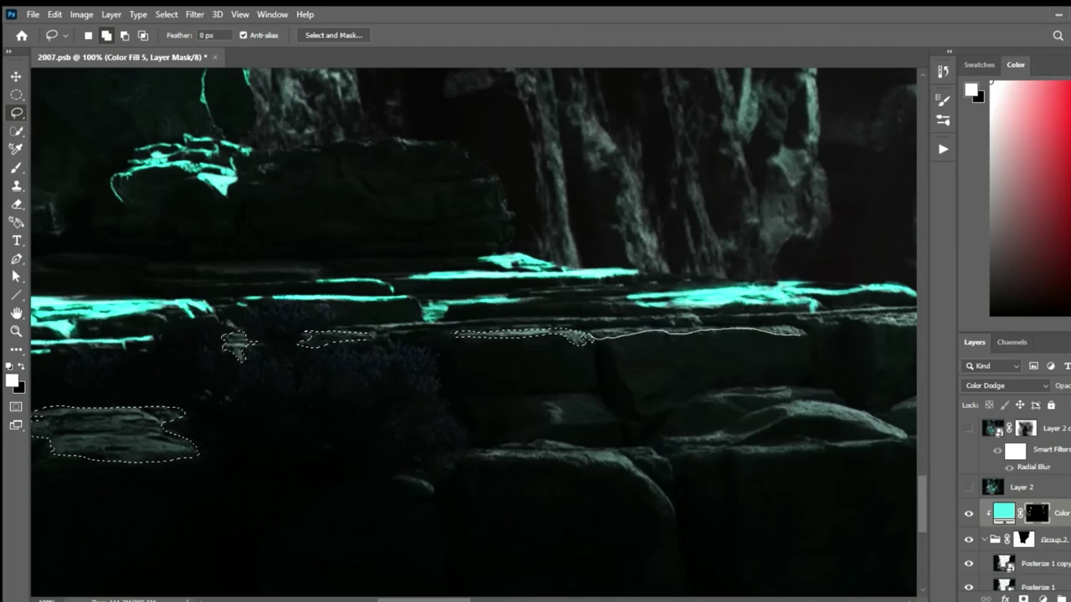
pyautogui.moveTo(669, 377); pyautogui.dragTo(523, 343)
pyautogui.moveTo(322, 418); pyautogui.dragTo(527, 475)
pyautogui.moveTo(677, 356)
pyautogui.mouseDown()
pyautogui.moveTo(569, 362)
pyautogui.moveTo(522, 409)
pyautogui.mouseUp()
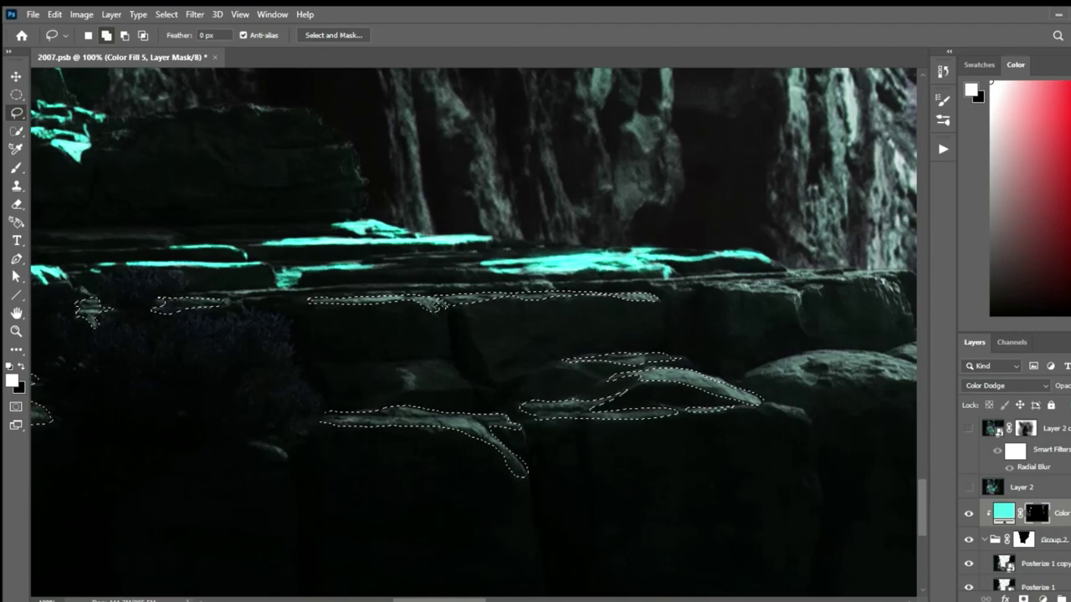
pyautogui.moveTo(669, 335)
pyautogui.mouseDown()
pyautogui.moveTo(376, 352)
pyautogui.moveTo(544, 406)
pyautogui.mouseUp()
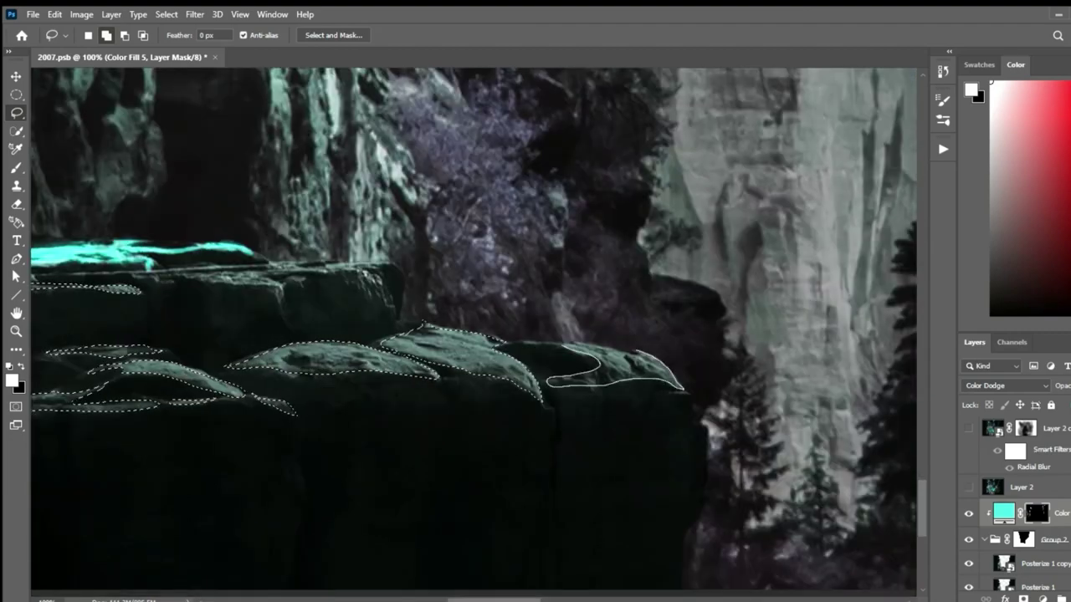